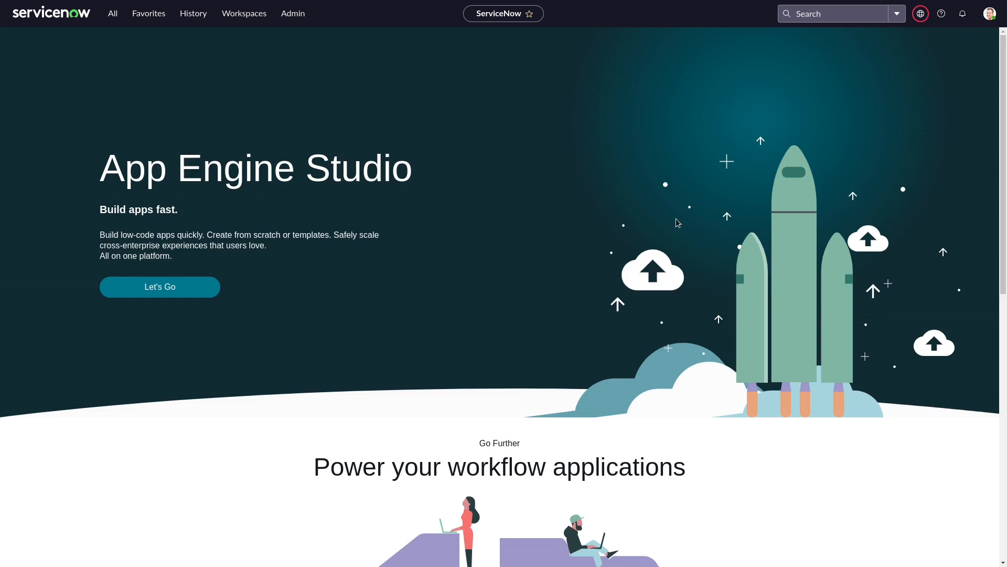
# - Find the System UI module for UI policies and open the full UI Policies list
pyautogui.click(120, 15)
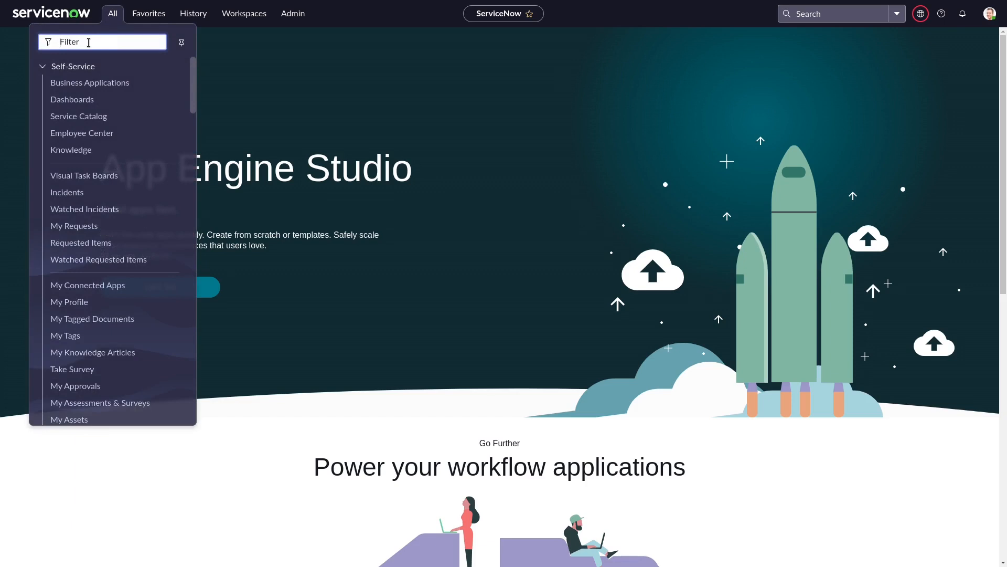
pyautogui.write('ui poli')
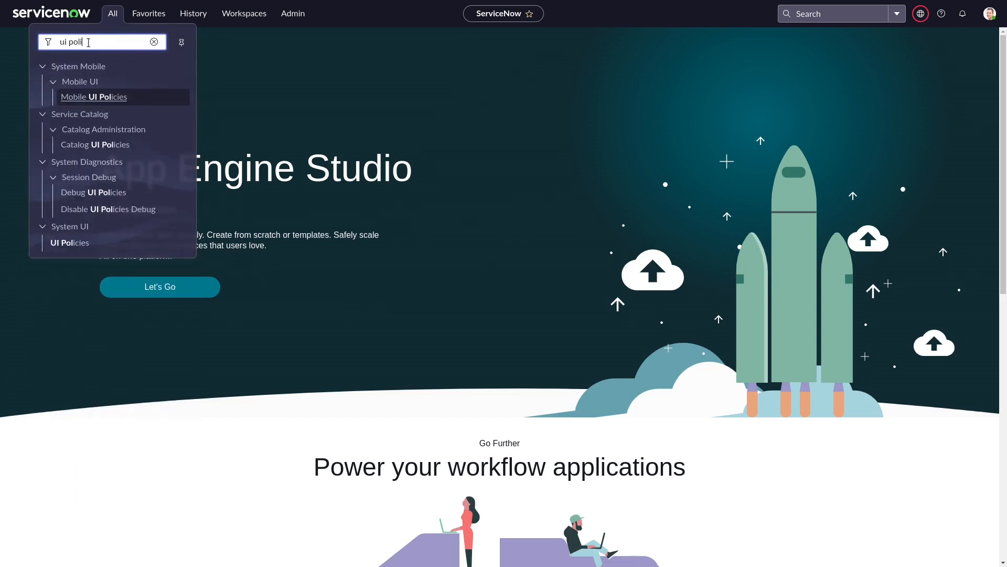
pyautogui.write('c')
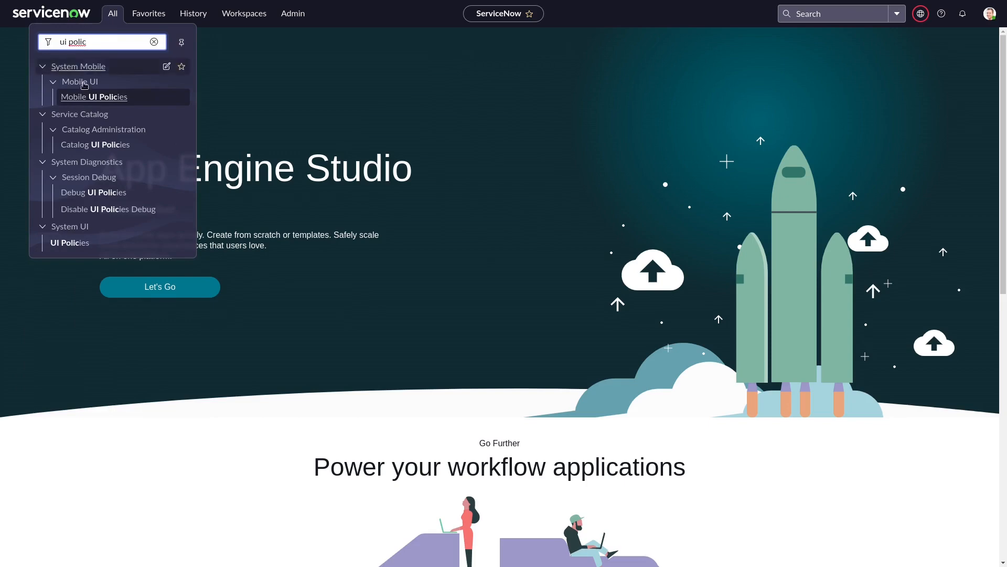
pyautogui.click(70, 244)
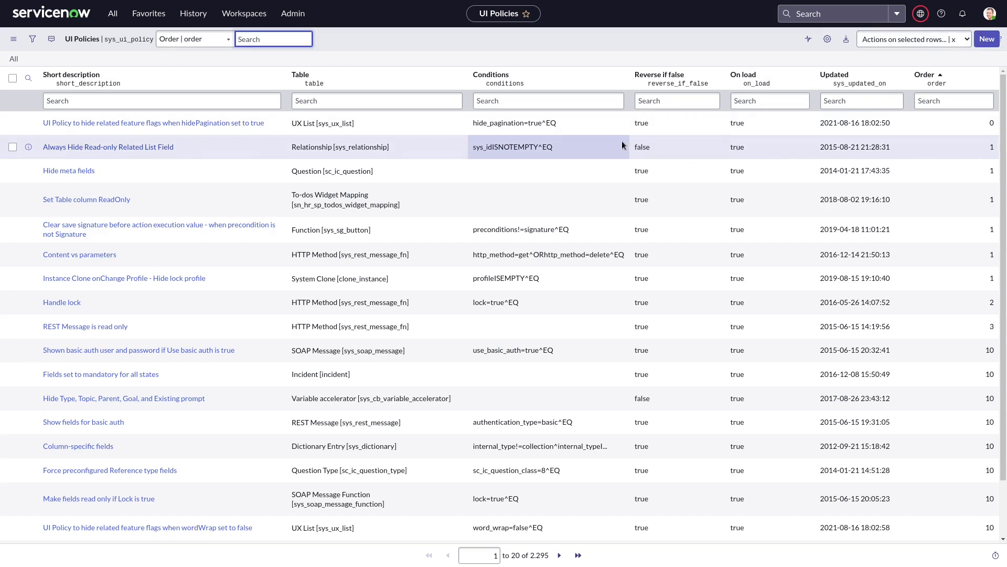
# - Find the Incident application in the navigator and open its list of open incidents
pyautogui.click(113, 14)
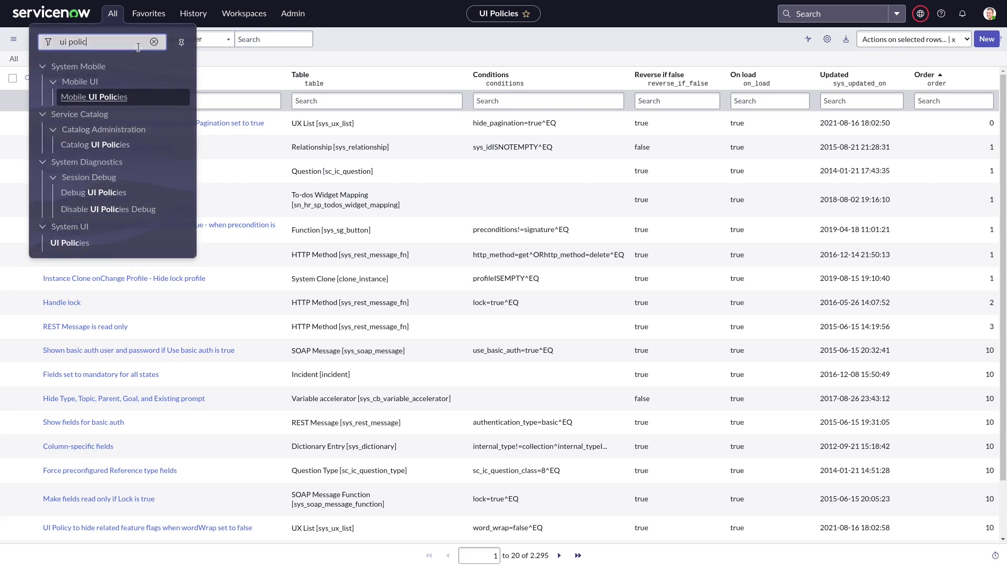
pyautogui.click(153, 42)
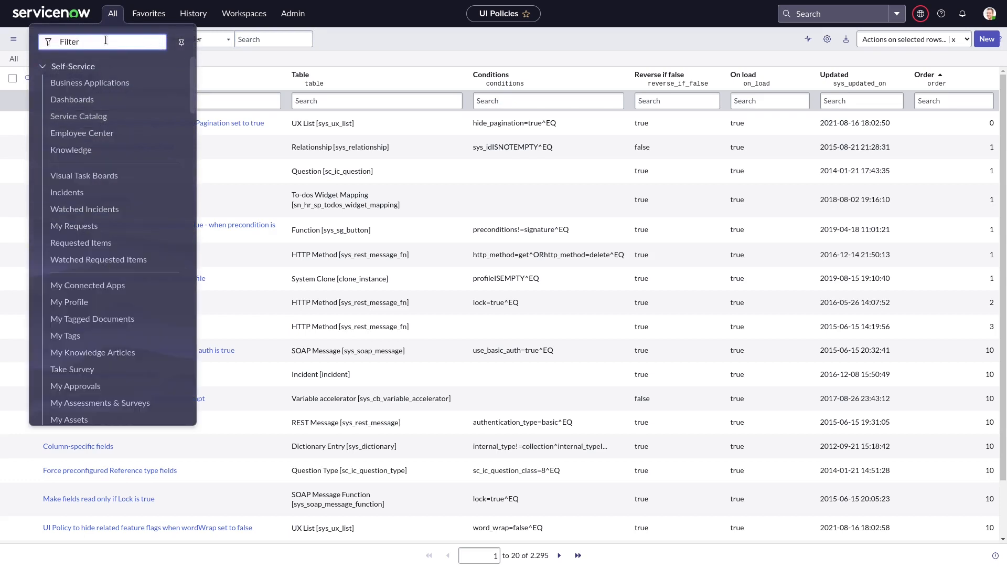
pyautogui.write('inciden')
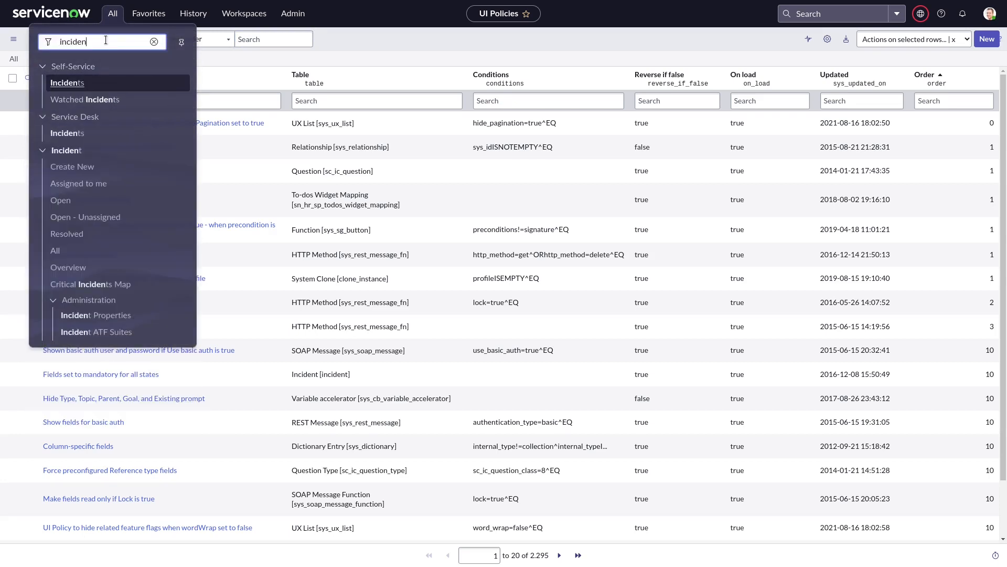
pyautogui.click(66, 205)
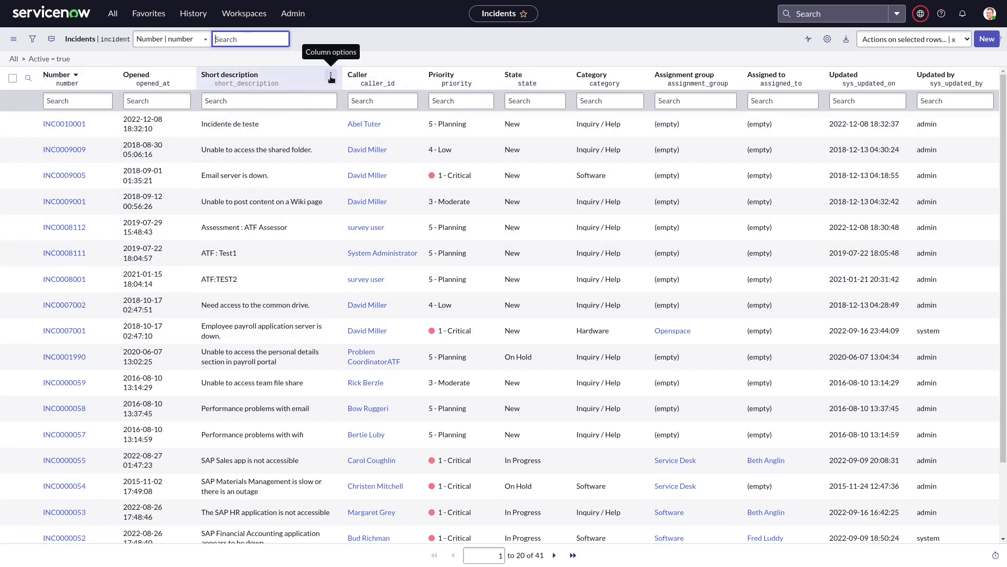
# - View the UI policies configured for the Incident table from the incident list's column options, and return to the list
pyautogui.click(331, 77)
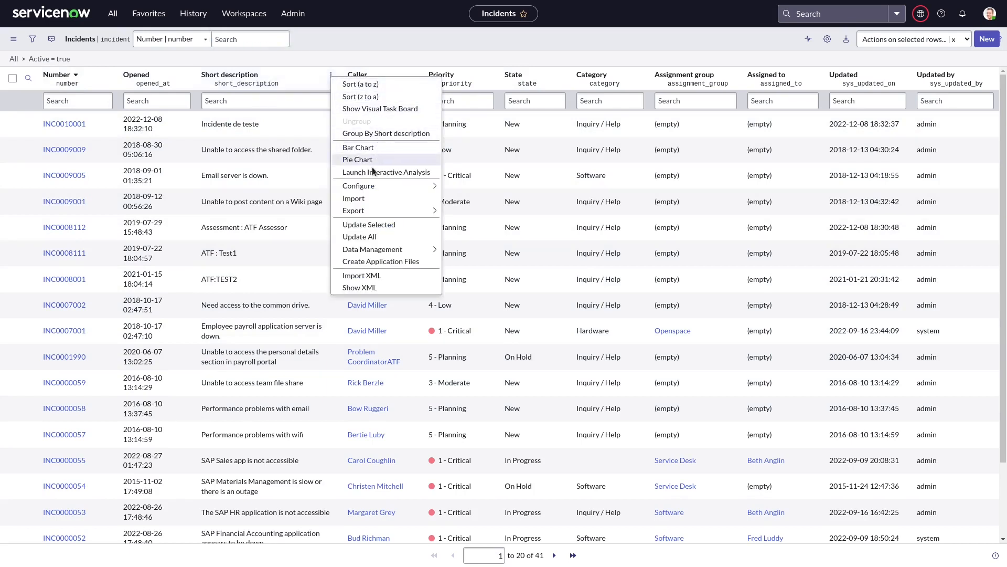
pyautogui.moveTo(386, 186)
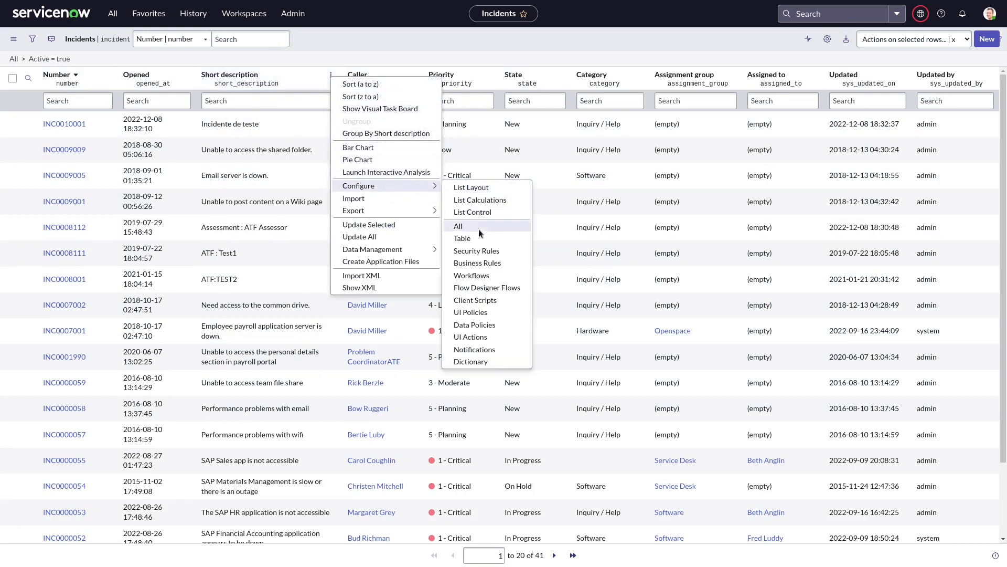
pyautogui.click(496, 314)
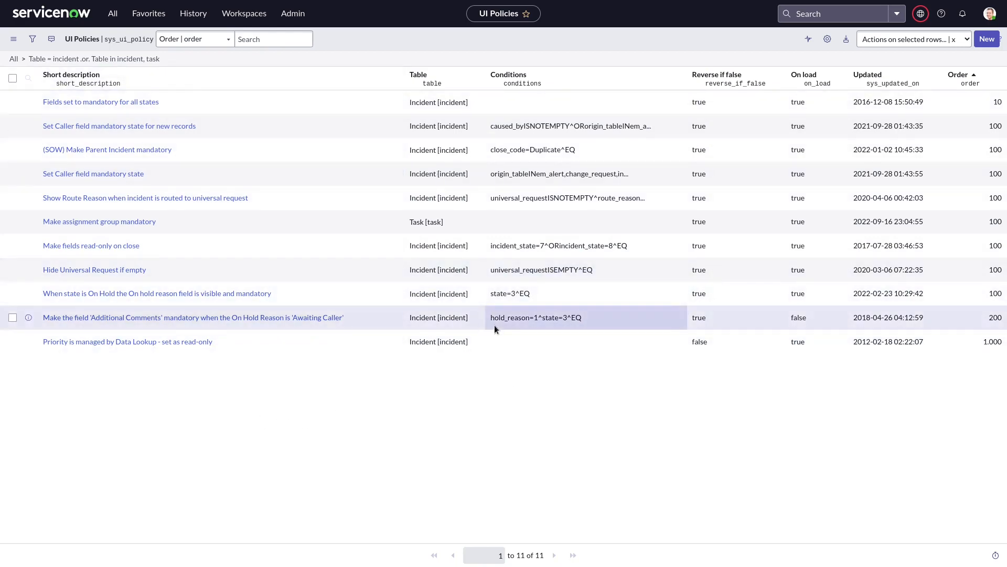
pyautogui.hotkey('alt', 'Left')
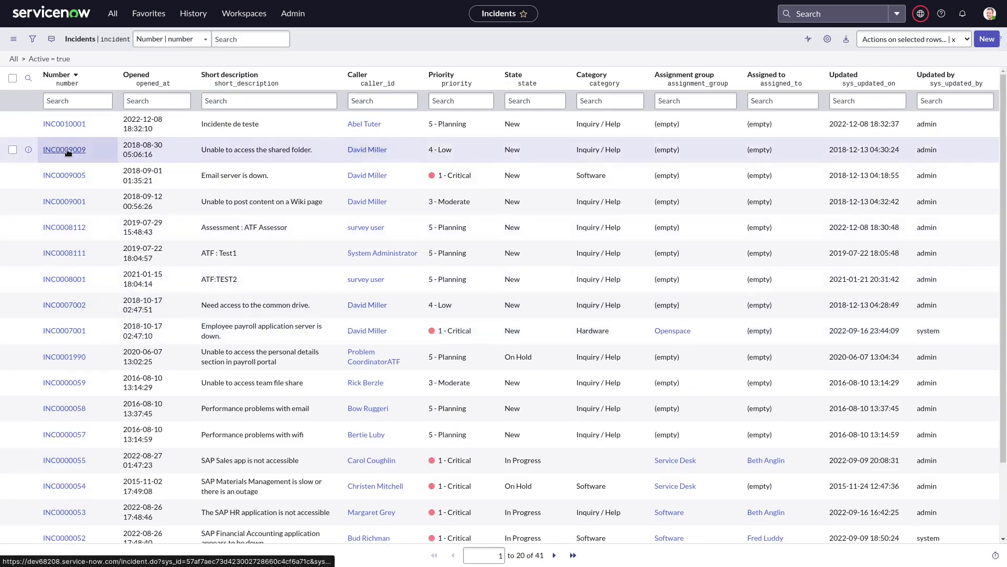
# - Open incident INC0009009, view the UI policies configured for its form, and return to the incident
pyautogui.click(67, 152)
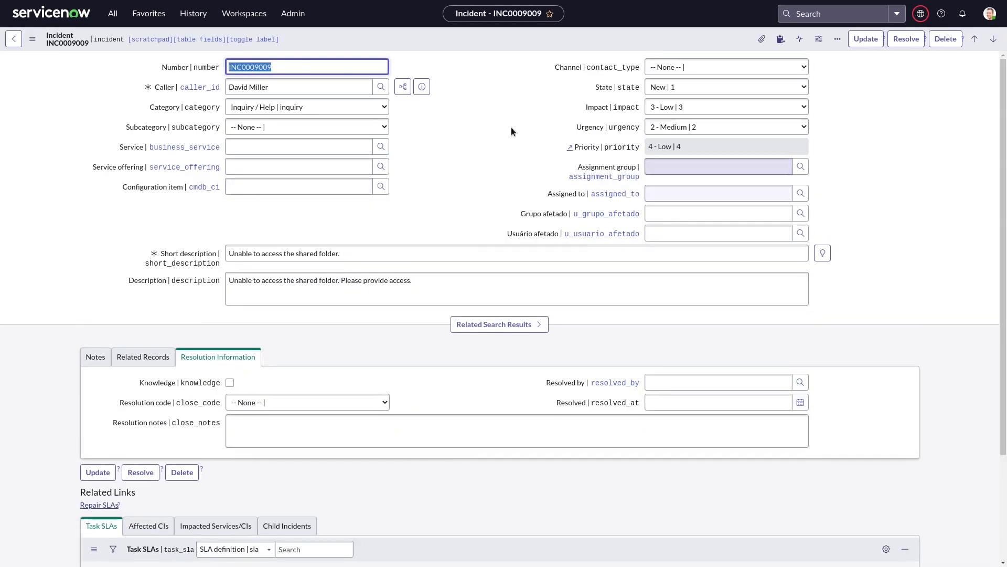
pyautogui.rightClick(497, 41)
pyautogui.moveTo(547, 198)
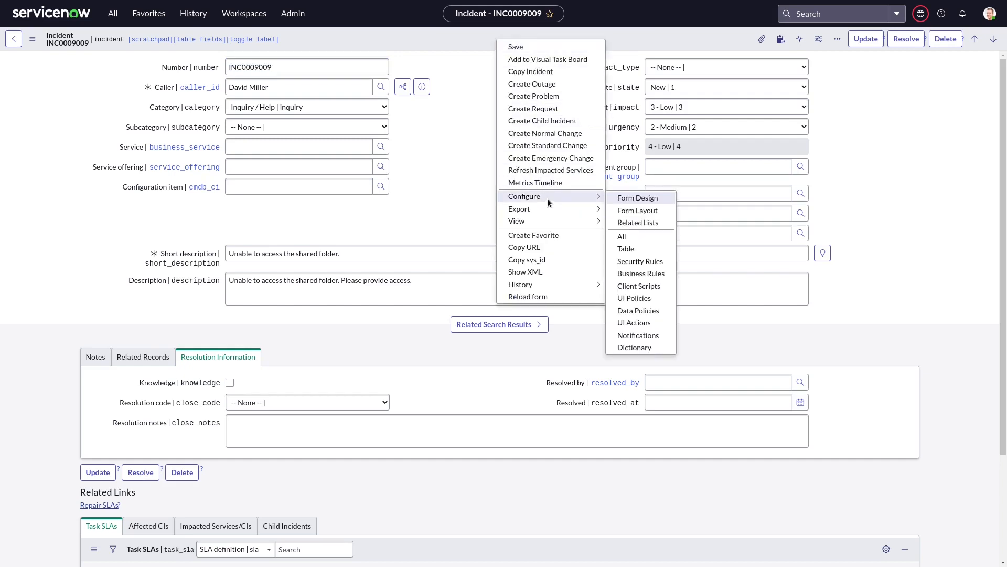
pyautogui.click(635, 299)
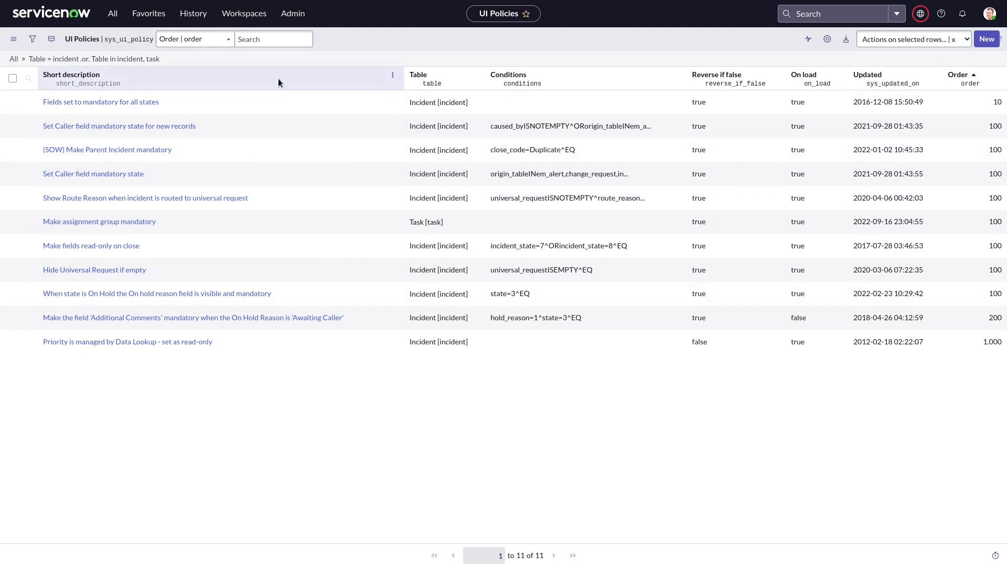
pyautogui.hotkey('alt', 'Left')
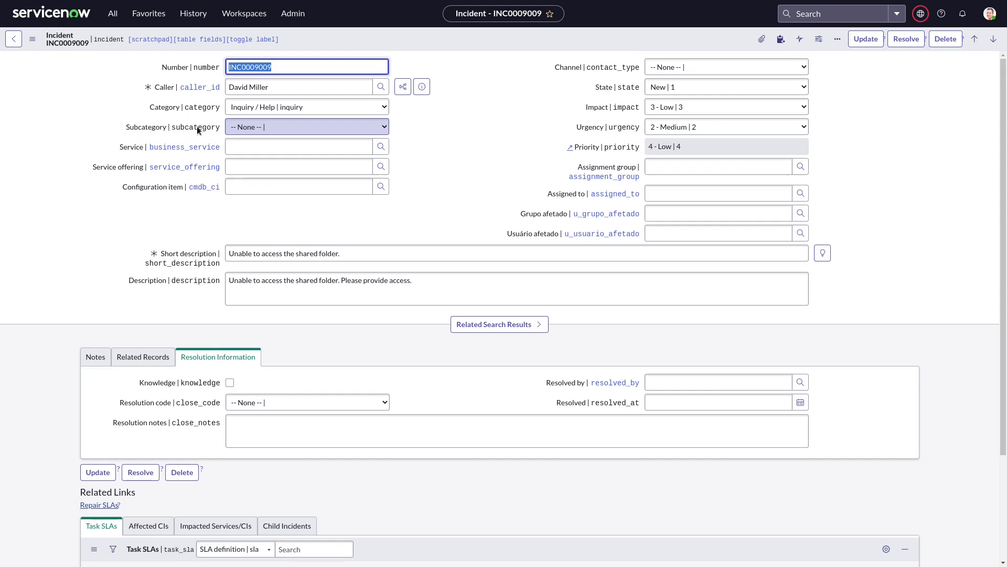
# - Set the incident's Category to None, restore it to Inquiry / Help, and check the Subcategory choices
pyautogui.click(251, 107)
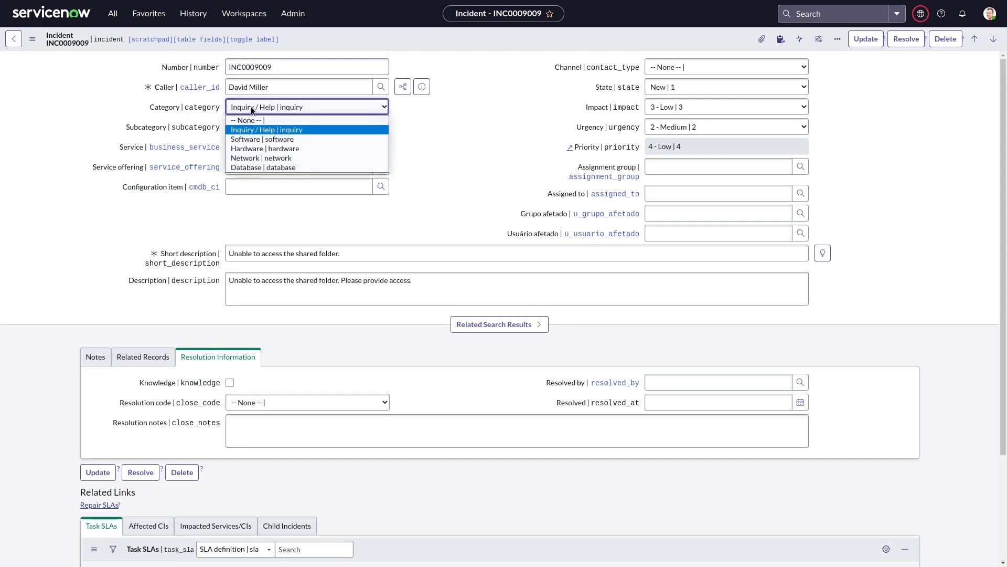
pyautogui.click(252, 121)
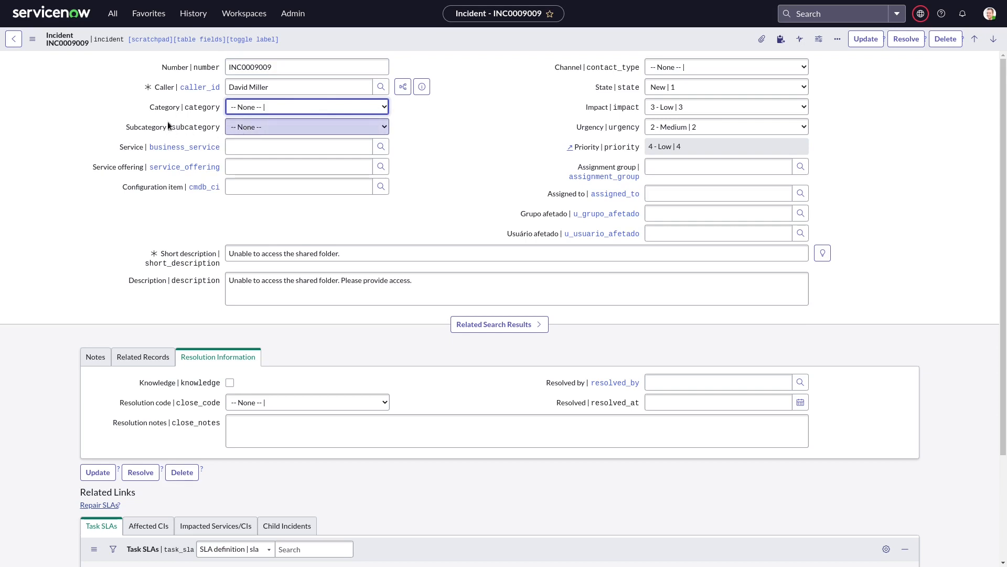
pyautogui.click(247, 107)
pyautogui.click(250, 131)
pyautogui.click(266, 127)
pyautogui.click(266, 125)
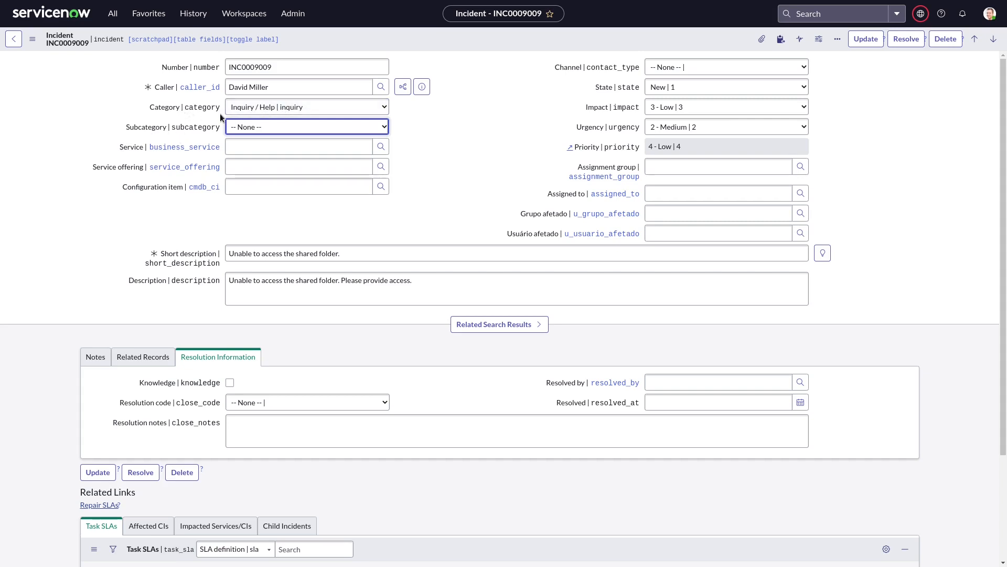
# - From the incident form's configured UI policies, start a new policy with the short description "Ocultar/Exibir Subcategoria"
pyautogui.rightClick(430, 38)
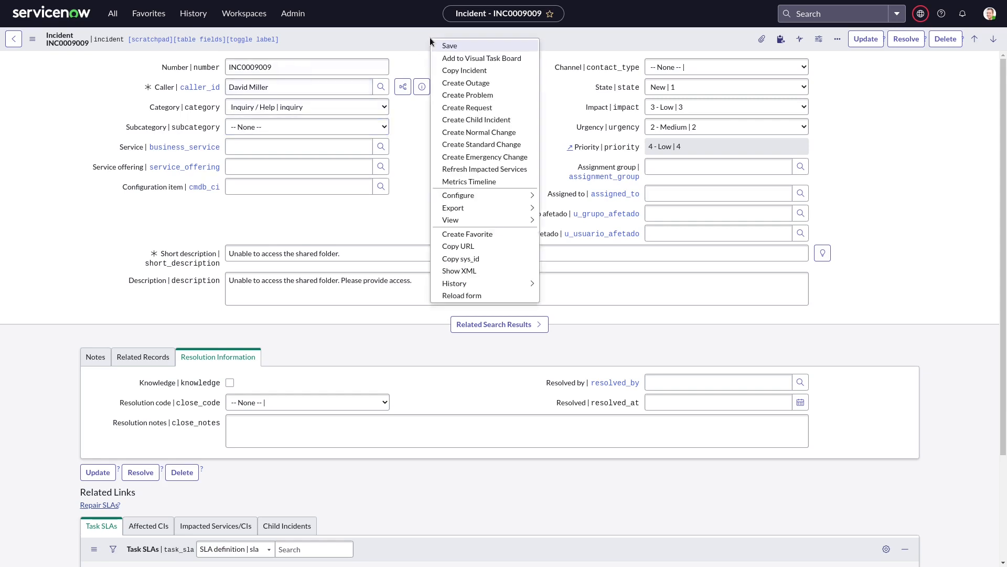
pyautogui.moveTo(463, 194)
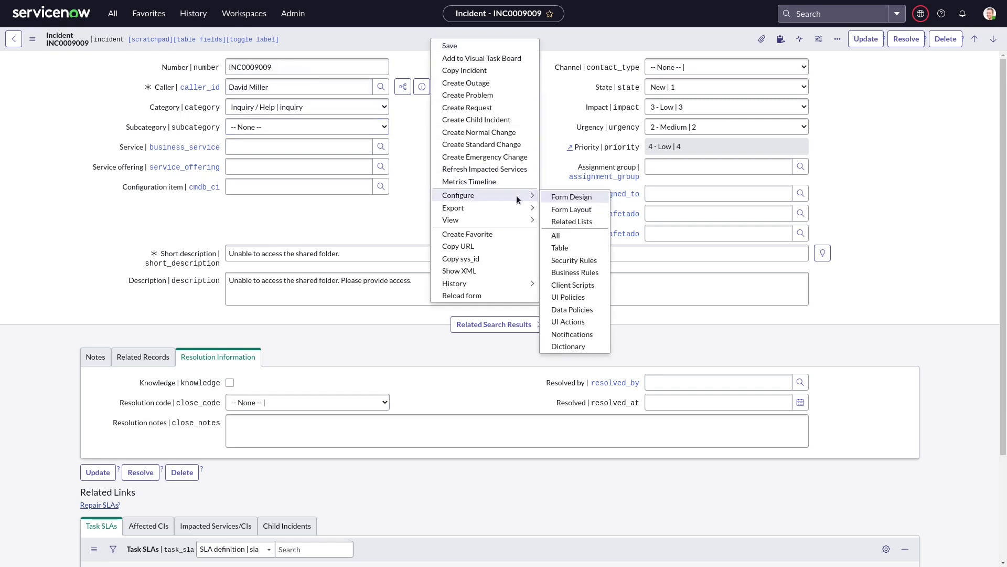
pyautogui.click(568, 297)
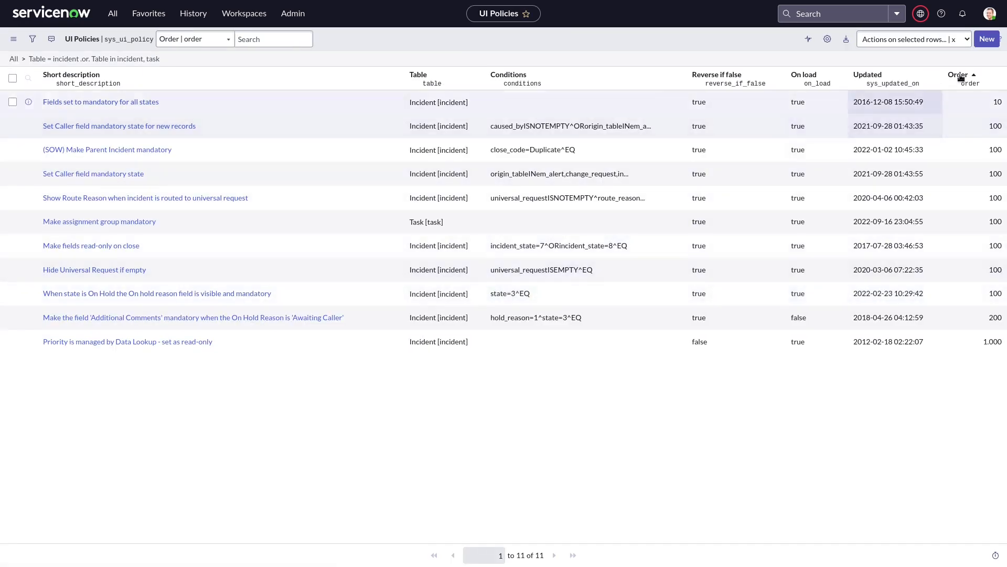
pyautogui.click(987, 39)
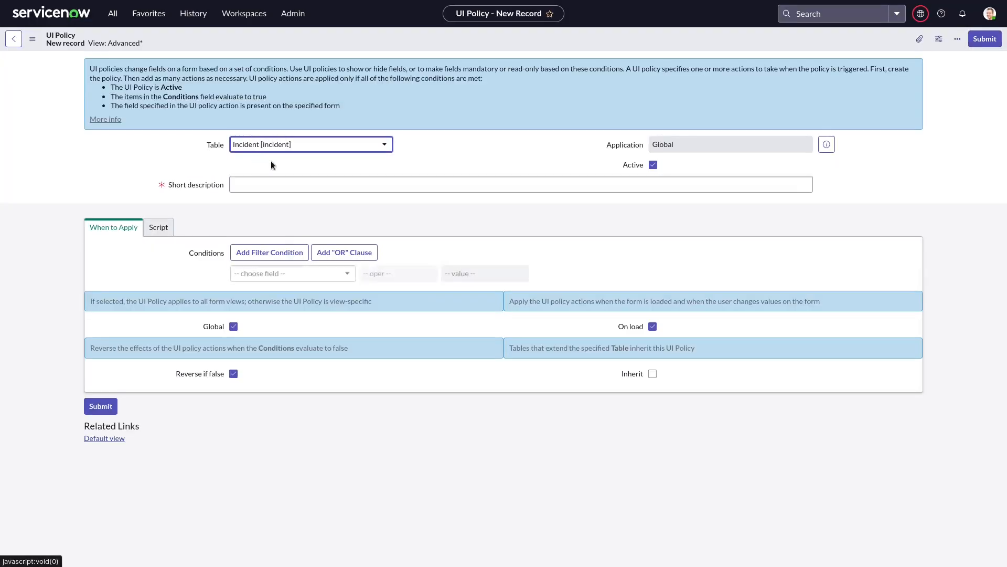
pyautogui.click(267, 198)
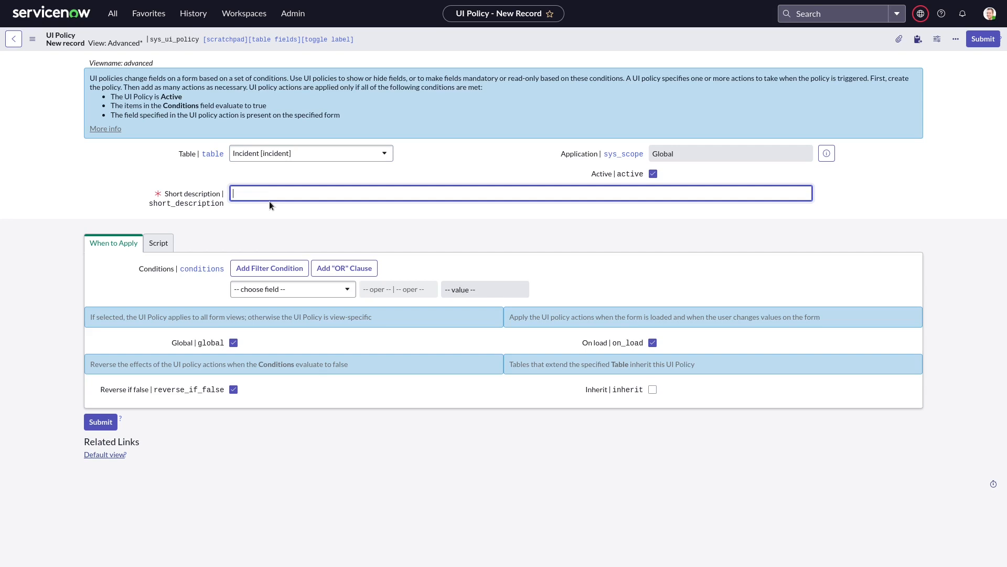
pyautogui.write('Oc')
pyautogui.write('ultar/Exibir Subcategoria')
# - Define the policy's condition as Category is not None
pyautogui.click(263, 289)
pyautogui.write('categ')
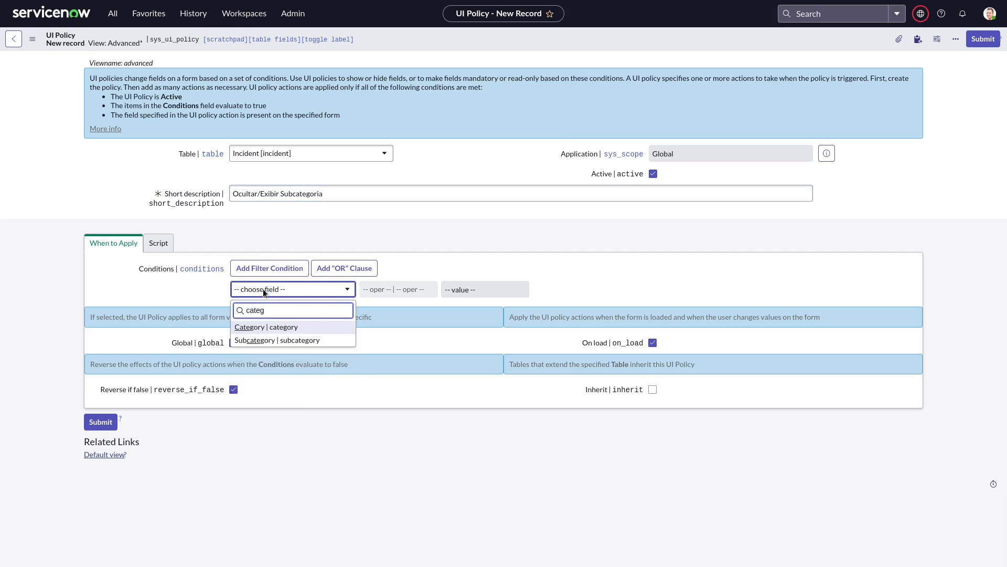
pyautogui.click(285, 326)
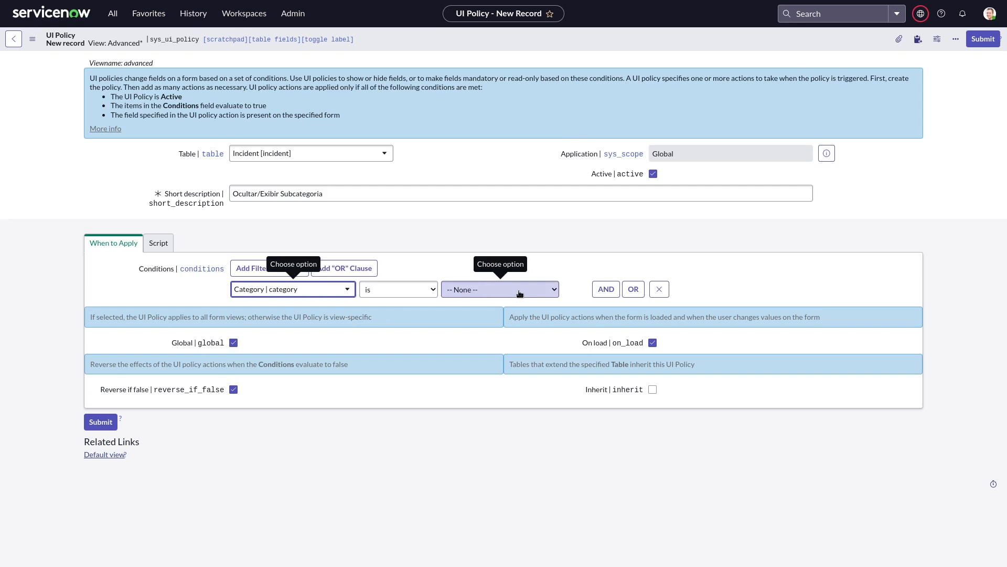
pyautogui.click(395, 289)
pyautogui.click(392, 313)
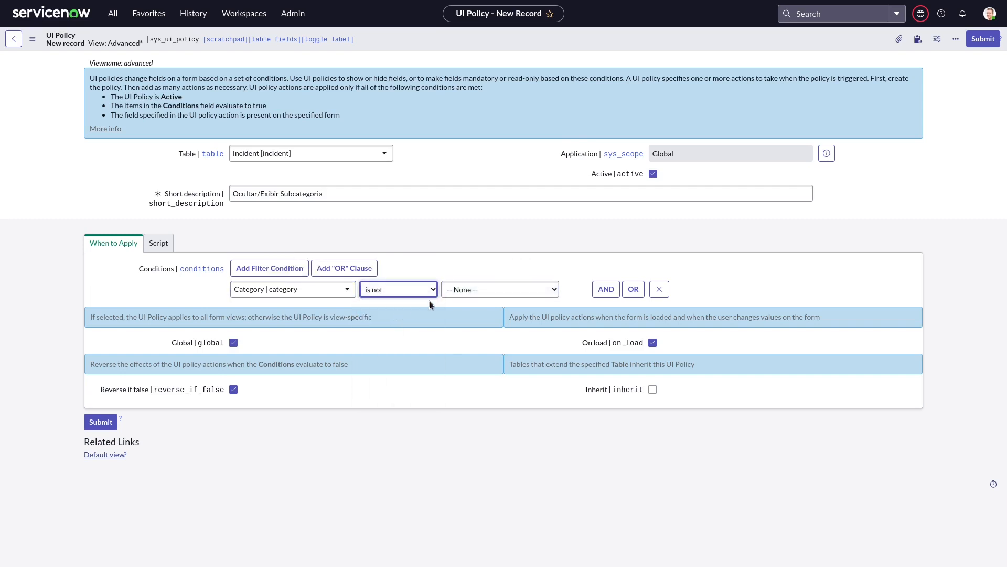
pyautogui.click(474, 264)
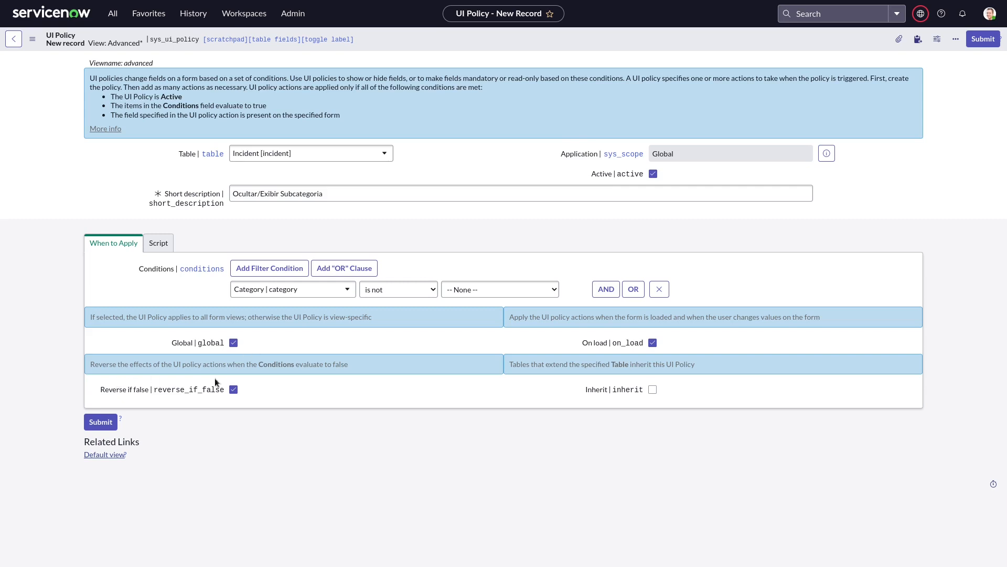
pyautogui.moveTo(613, 341)
# - Enable Run scripts to view the policy's true and false script editors, disable it again, and return to the conditions
pyautogui.click(168, 243)
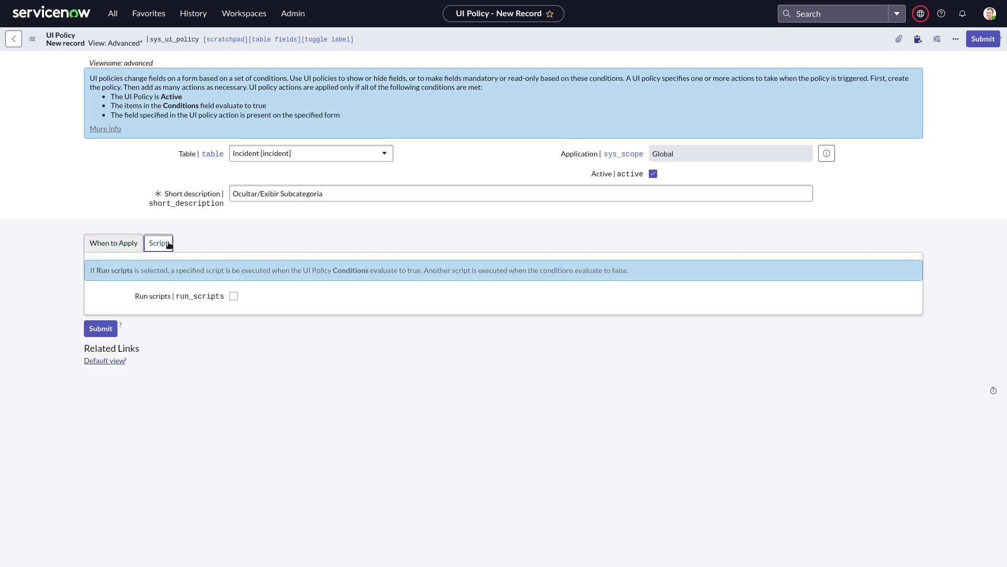
pyautogui.click(234, 296)
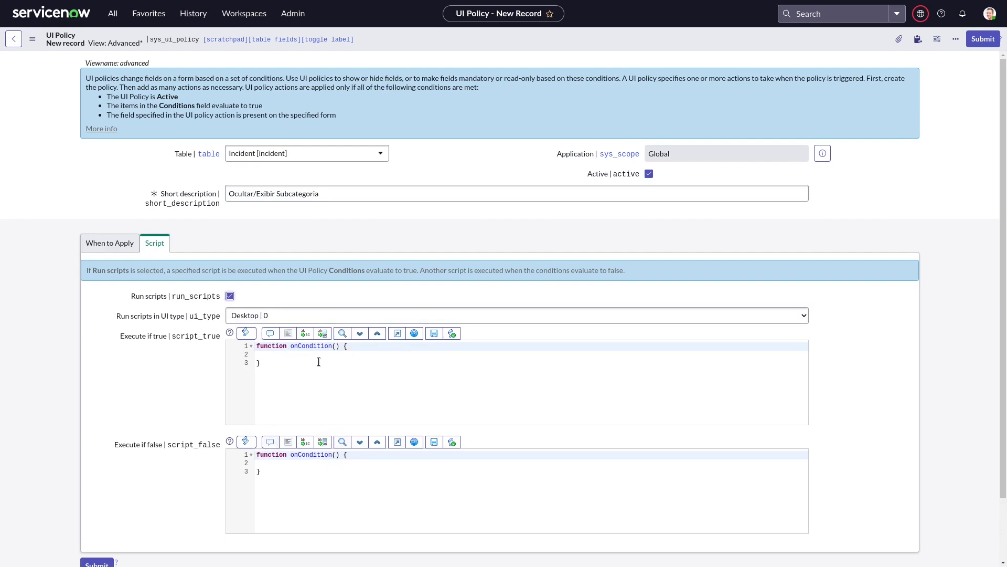
pyautogui.click(230, 297)
pyautogui.click(113, 243)
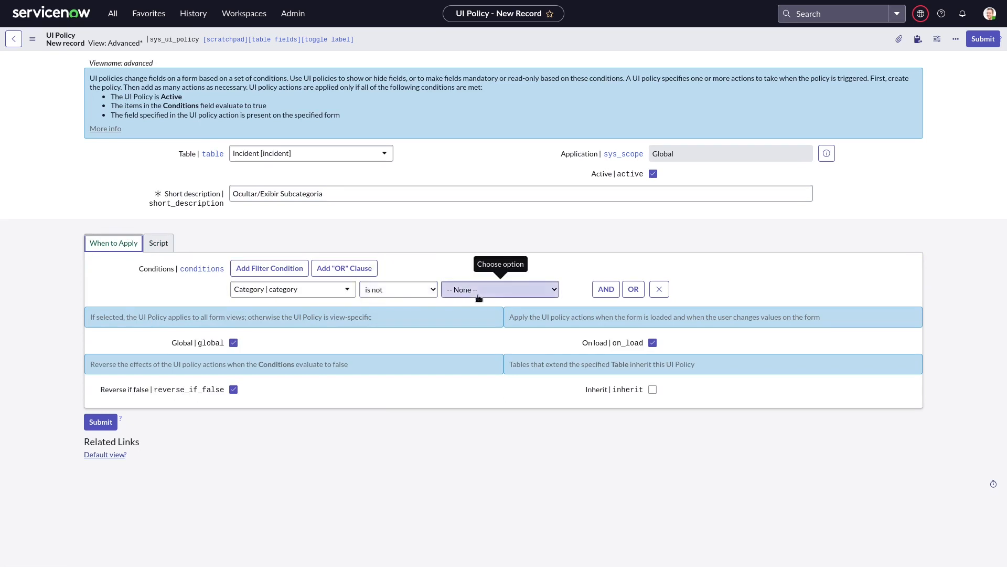
# - Save the new UI policy while keeping its record open, and start a new UI policy action for it
pyautogui.rightClick(493, 39)
pyautogui.click(517, 46)
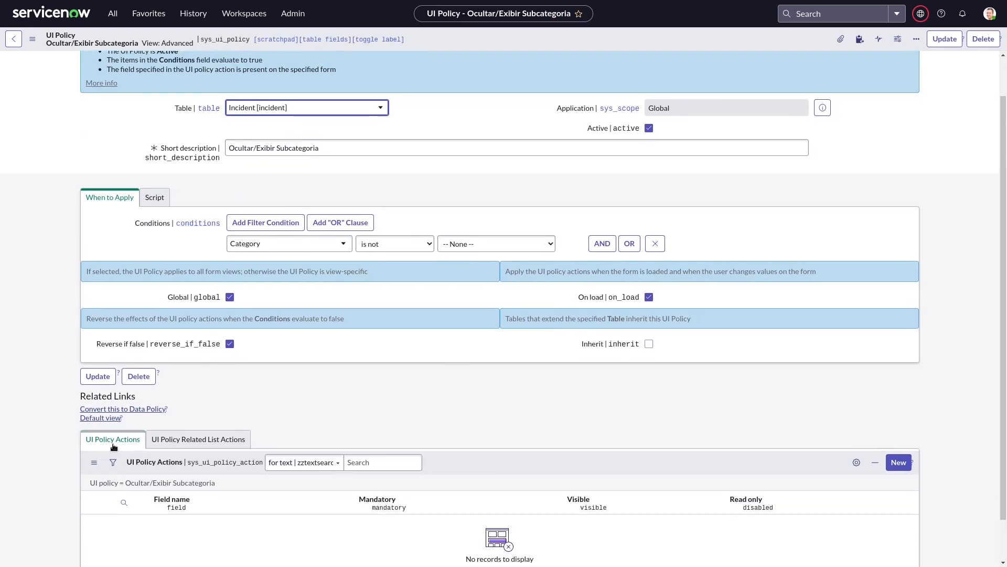
pyautogui.scroll(-1, 52, 446)
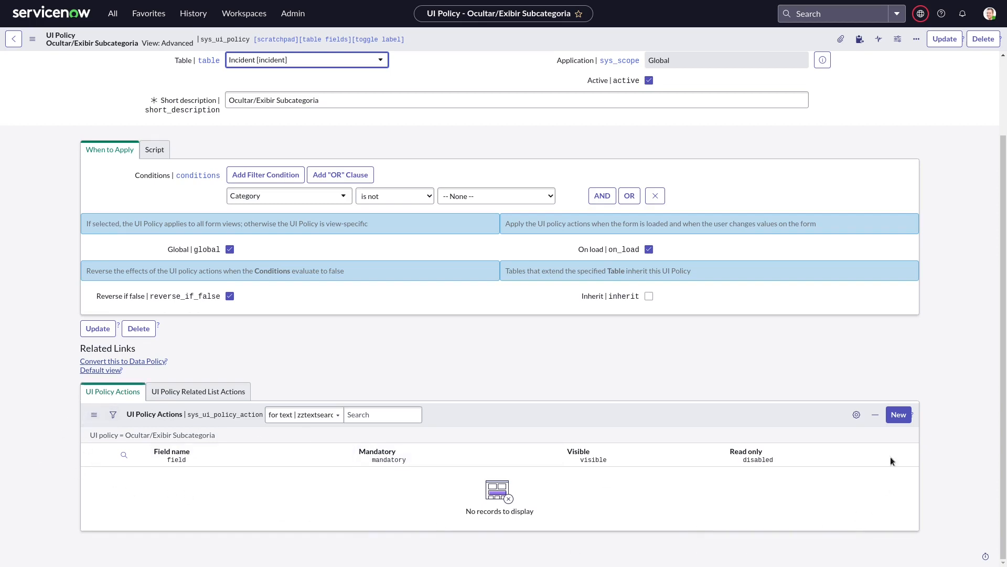
pyautogui.click(897, 415)
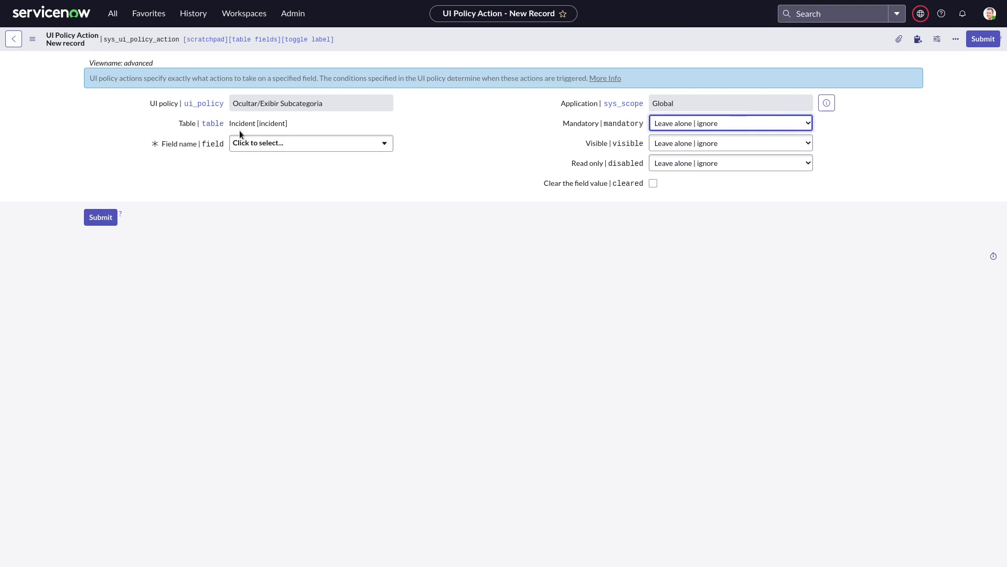
# - Choose Subcategory from the Incident field tree as the policy action's field name
pyautogui.click(315, 146)
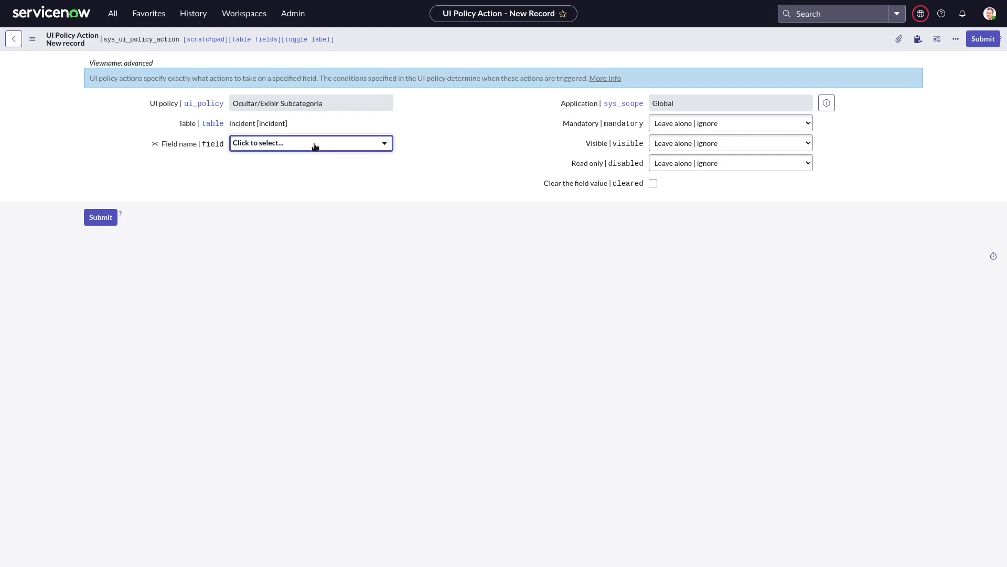
pyautogui.scroll(-15, 443, 157)
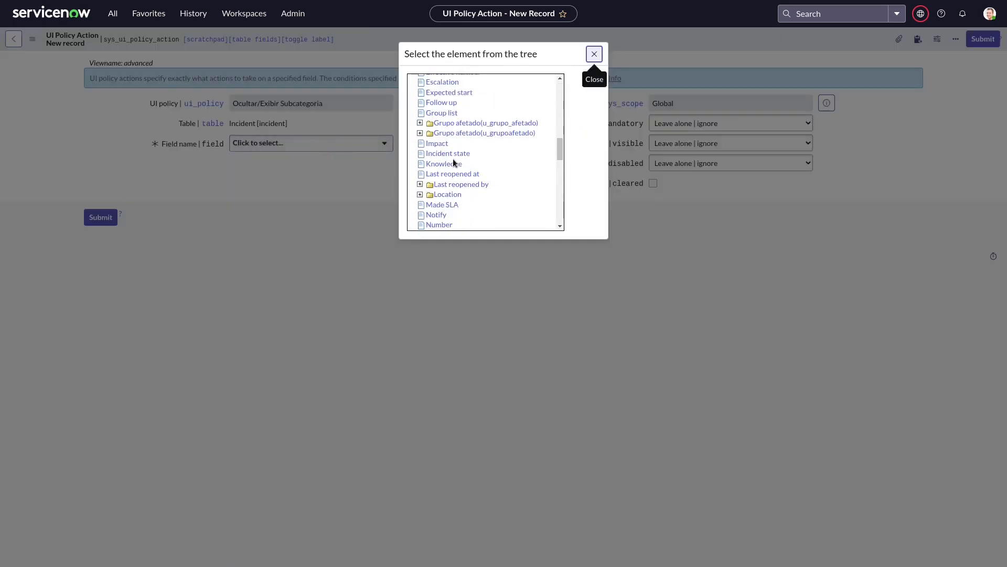
pyautogui.scroll(-5, 448, 168)
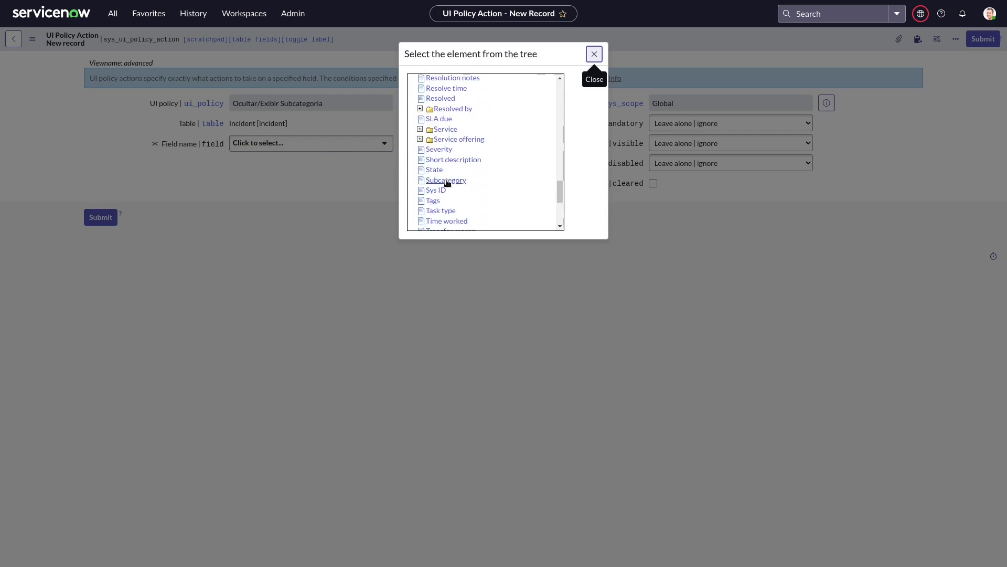
pyautogui.click(445, 180)
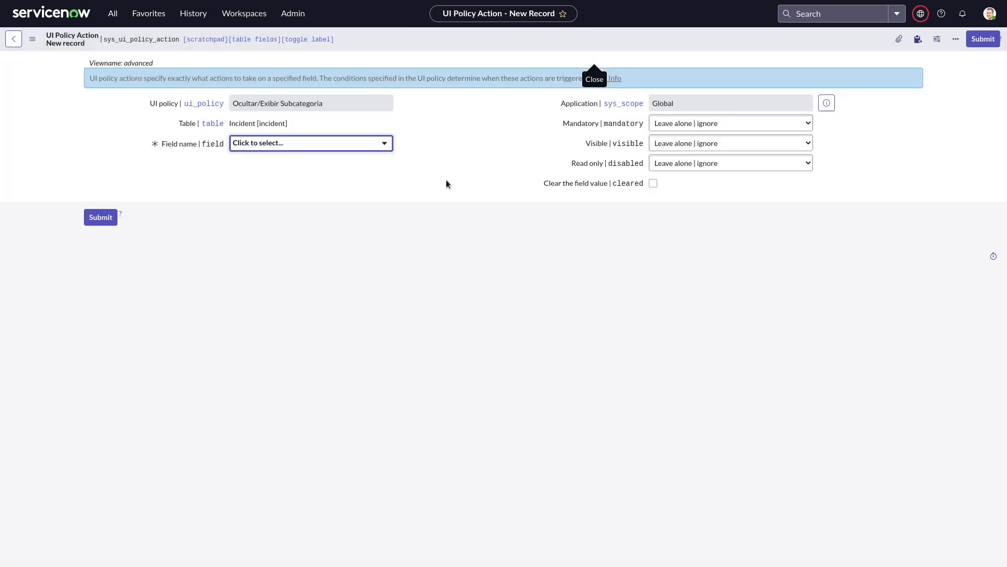
pyautogui.click(462, 155)
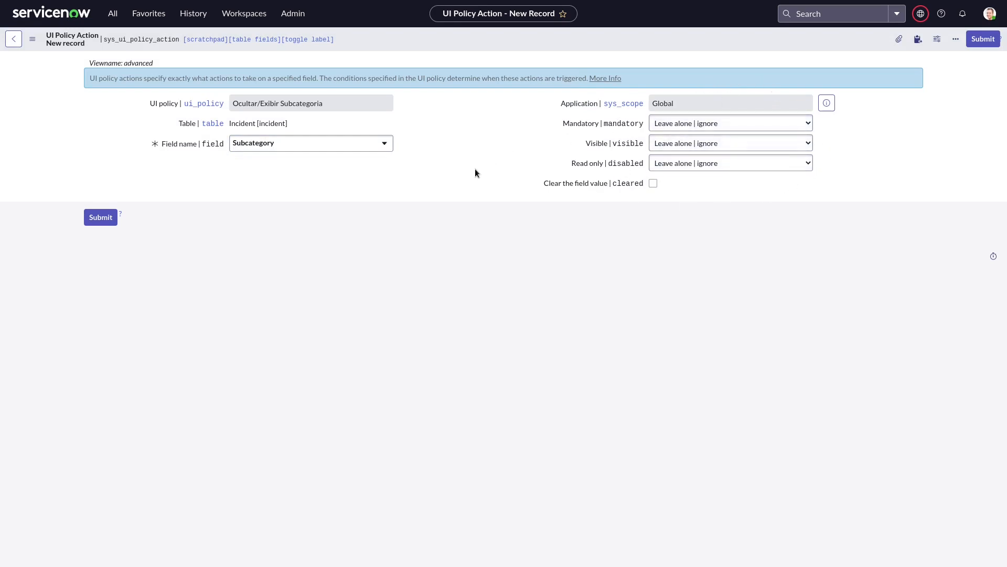
# - Check the Mandatory options, and enable Clear the field value before disabling it again
pyautogui.click(694, 126)
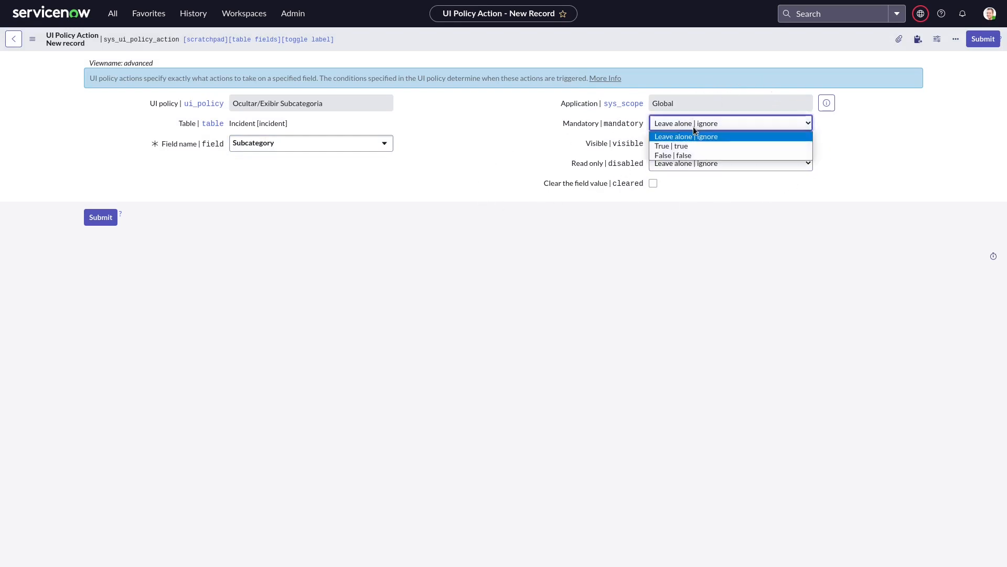
pyautogui.click(596, 127)
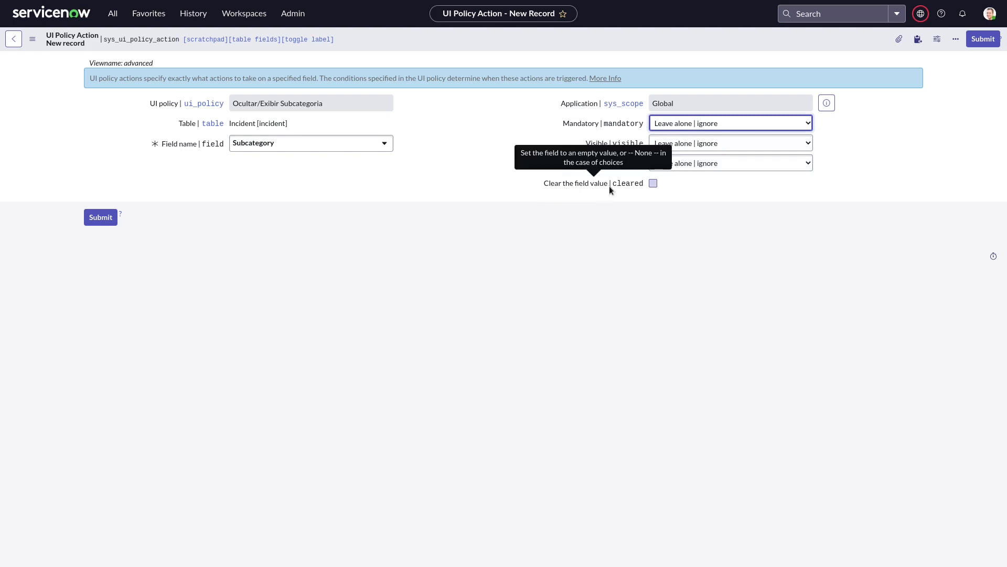
pyautogui.click(654, 183)
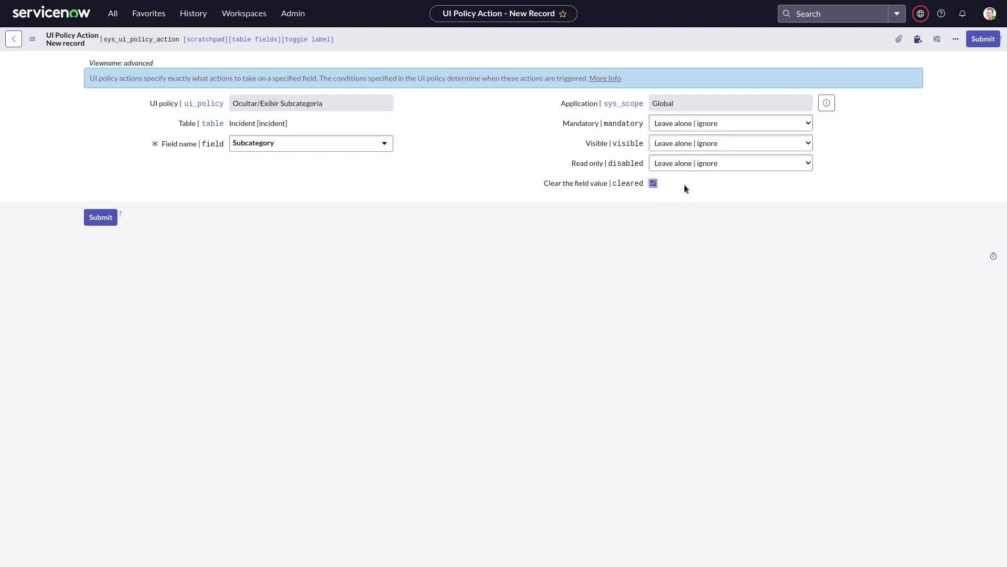
pyautogui.click(653, 183)
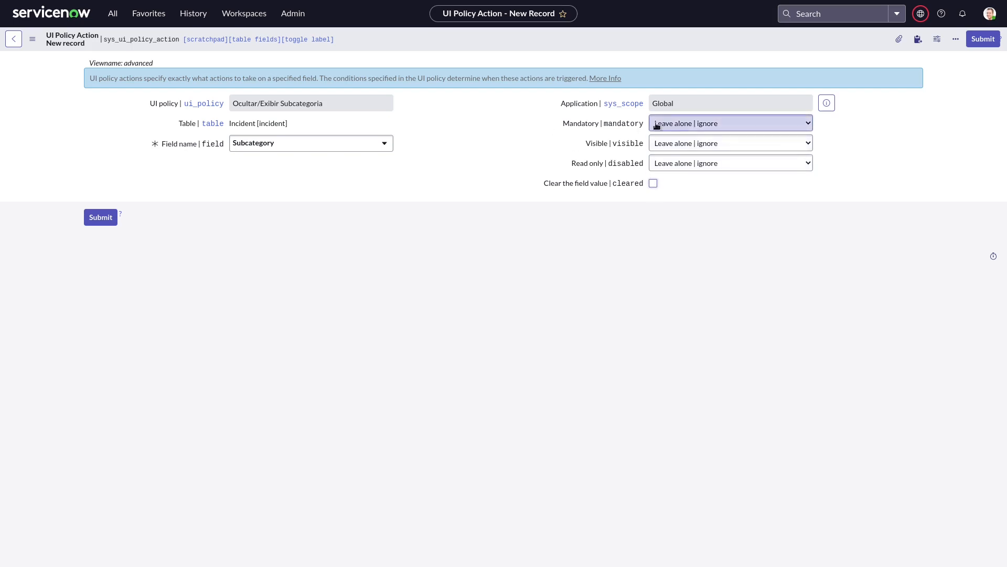
# - Set Mandatory and Visible to True for the Subcategory action and submit it
pyautogui.click(675, 121)
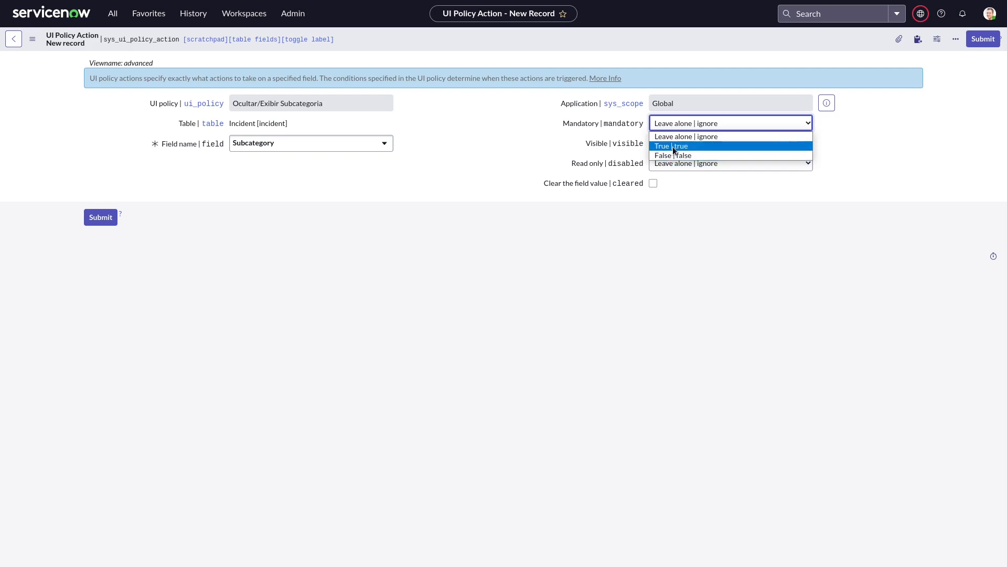
pyautogui.click(673, 147)
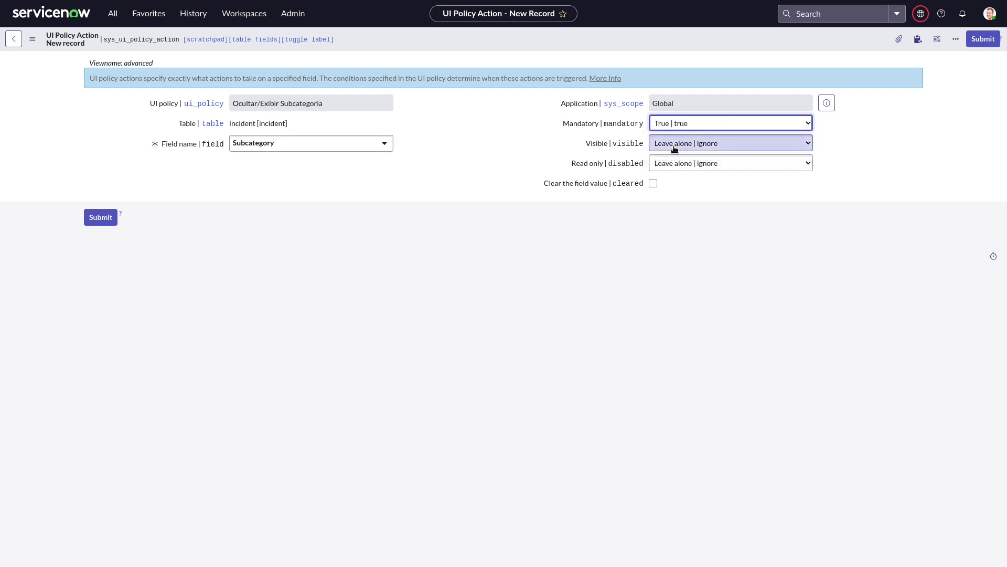
pyautogui.click(675, 148)
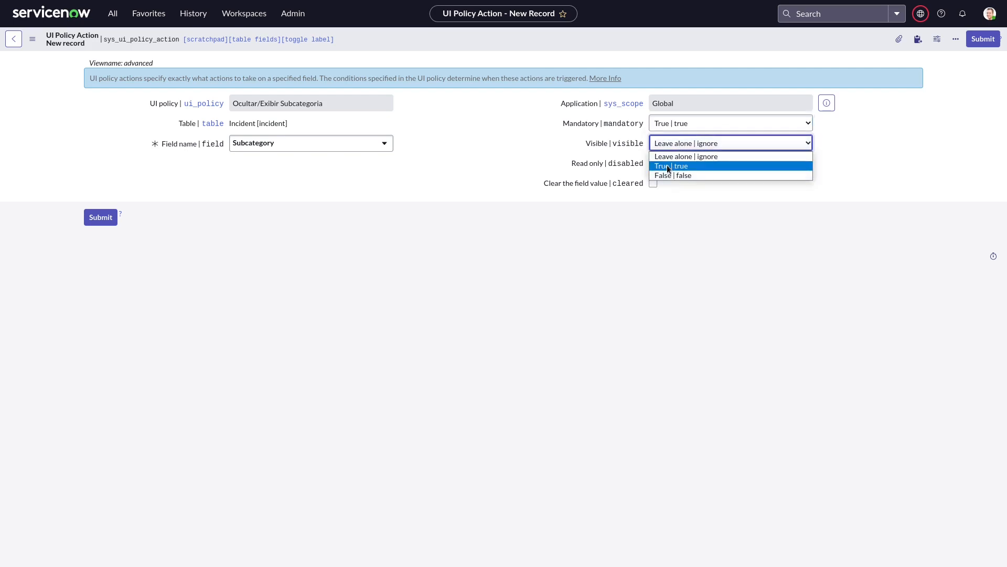
pyautogui.click(666, 164)
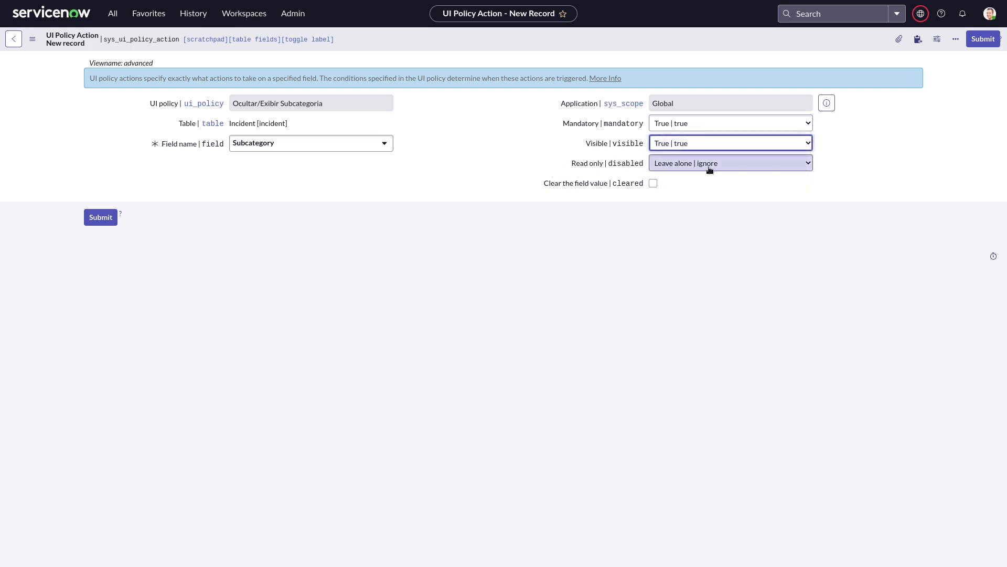
pyautogui.moveTo(589, 169)
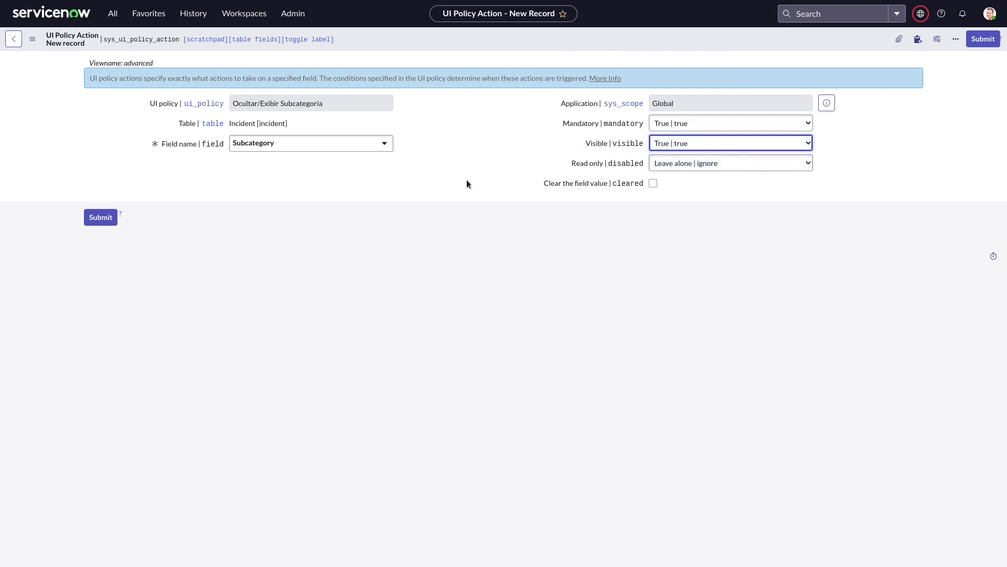
pyautogui.click(985, 40)
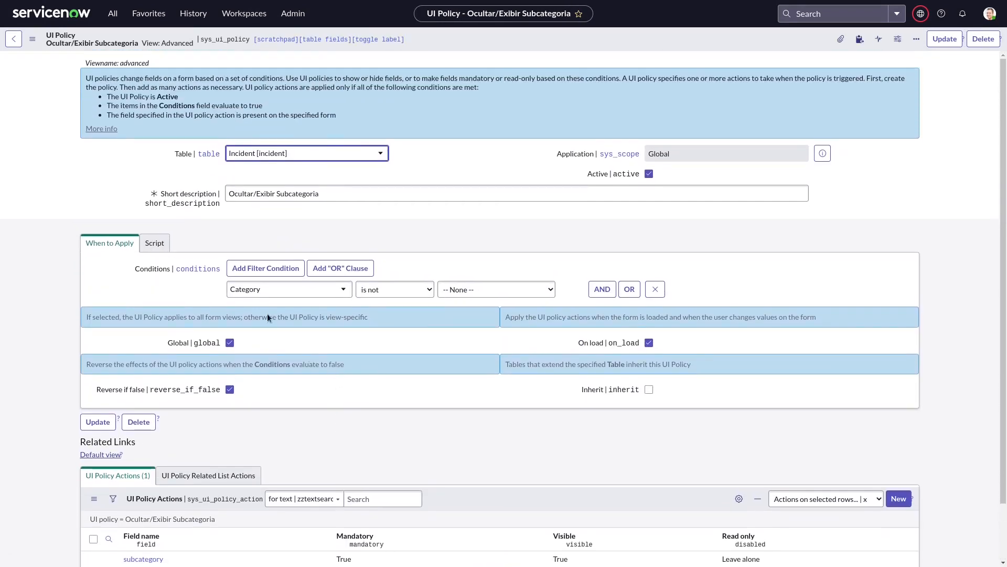
# - Reopen the recently viewed shared folder incident and test the policy by setting Category to None and back to Inquiry / Help
pyautogui.click(191, 14)
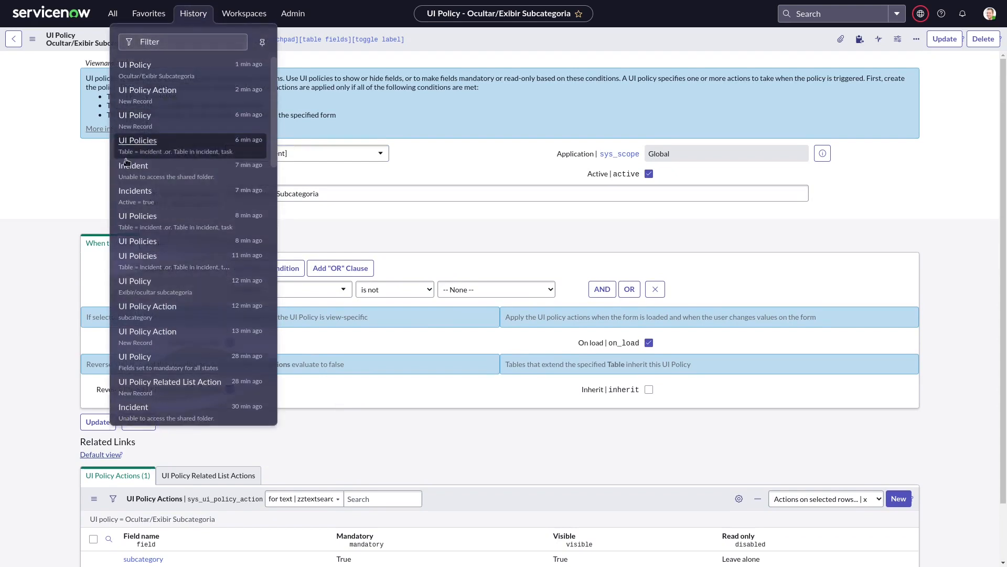
pyautogui.click(139, 173)
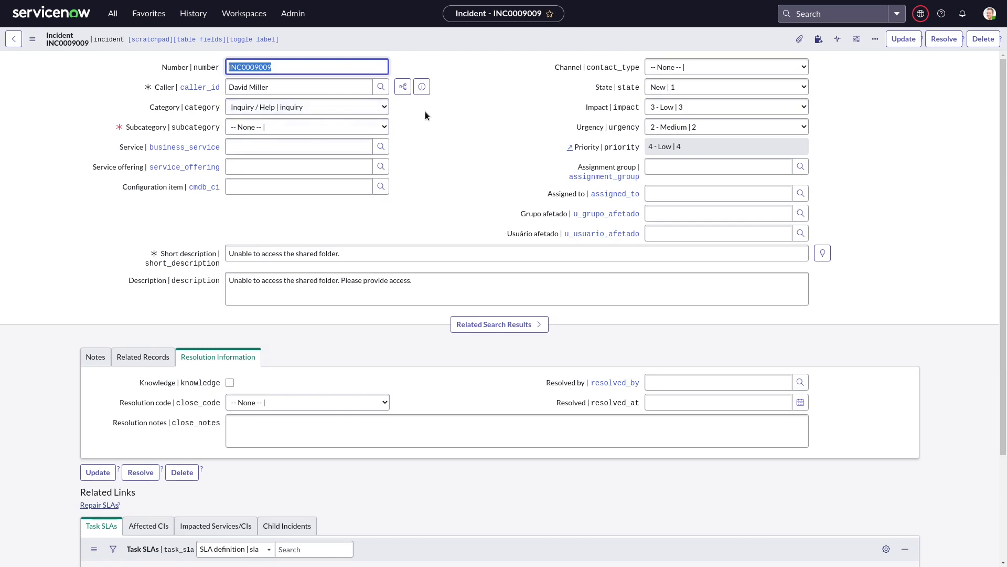
pyautogui.click(377, 107)
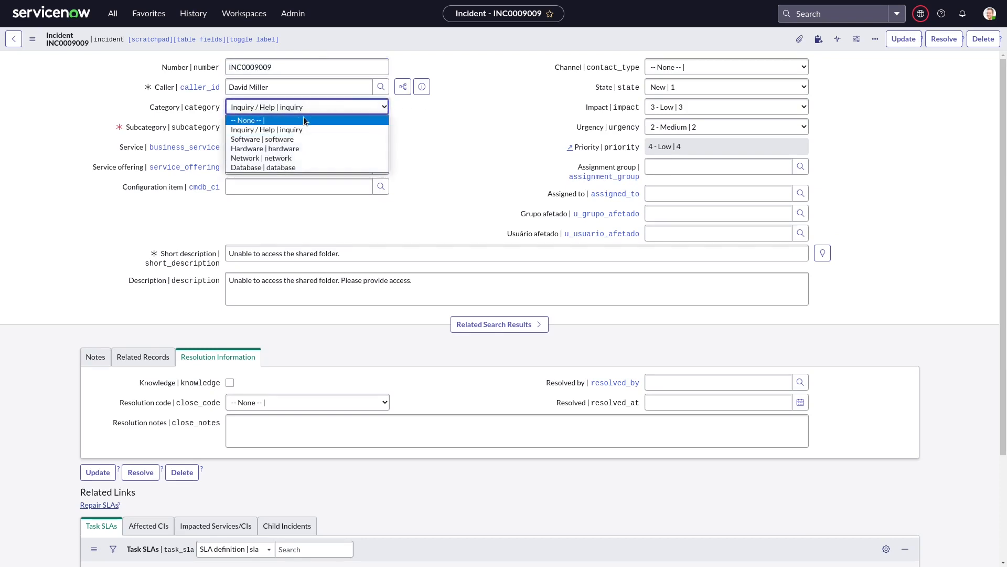
pyautogui.click(294, 119)
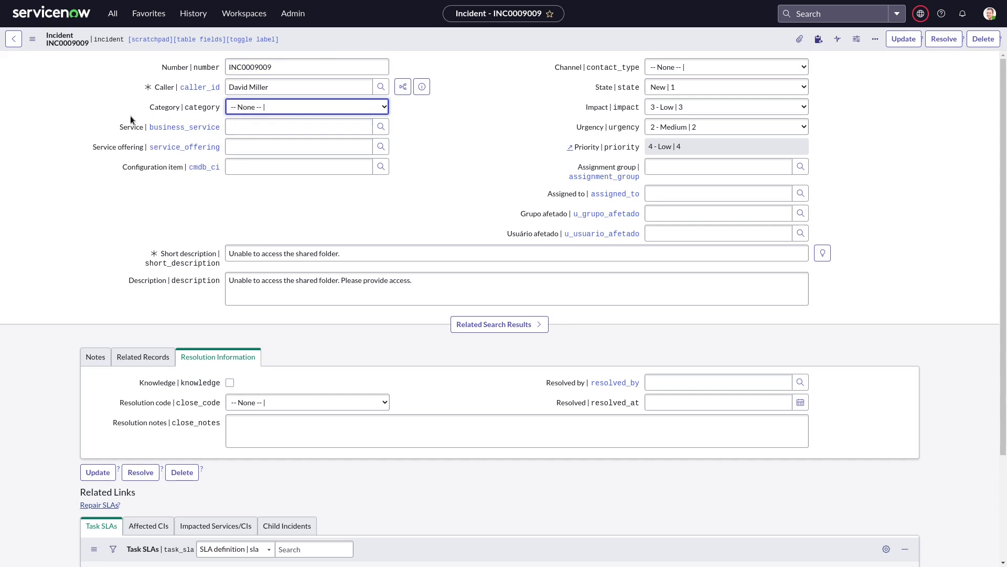
pyautogui.click(494, 101)
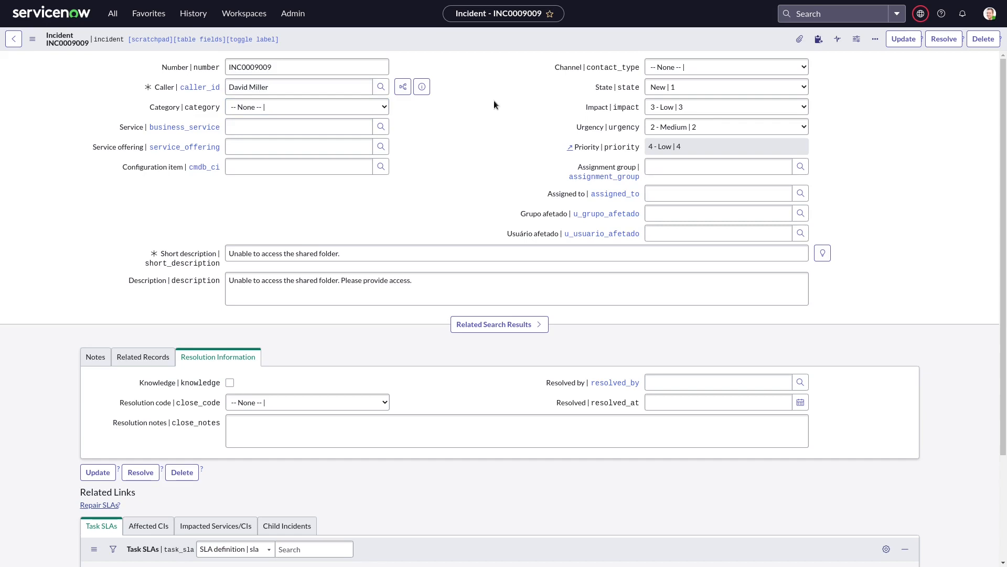
pyautogui.click(336, 107)
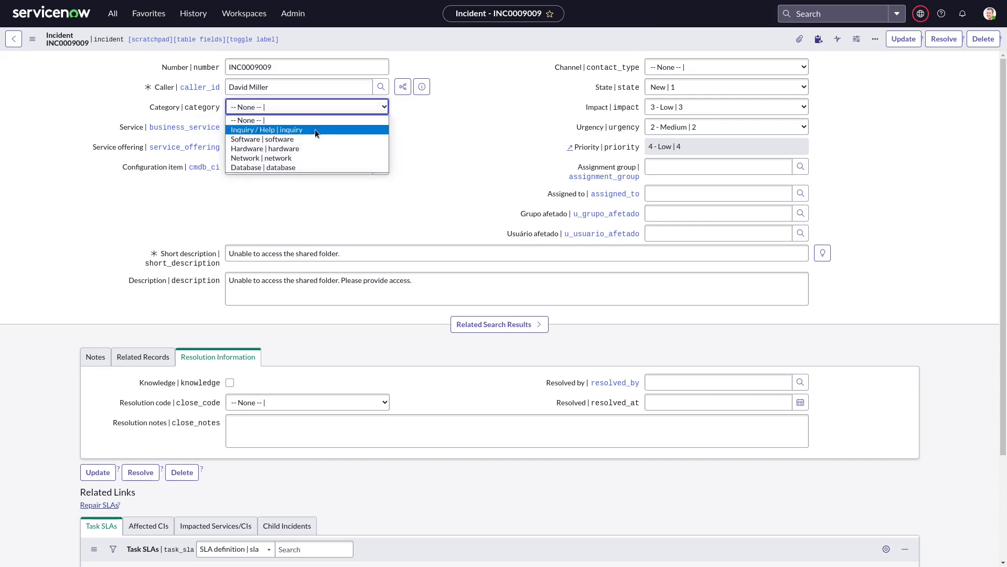
pyautogui.click(314, 129)
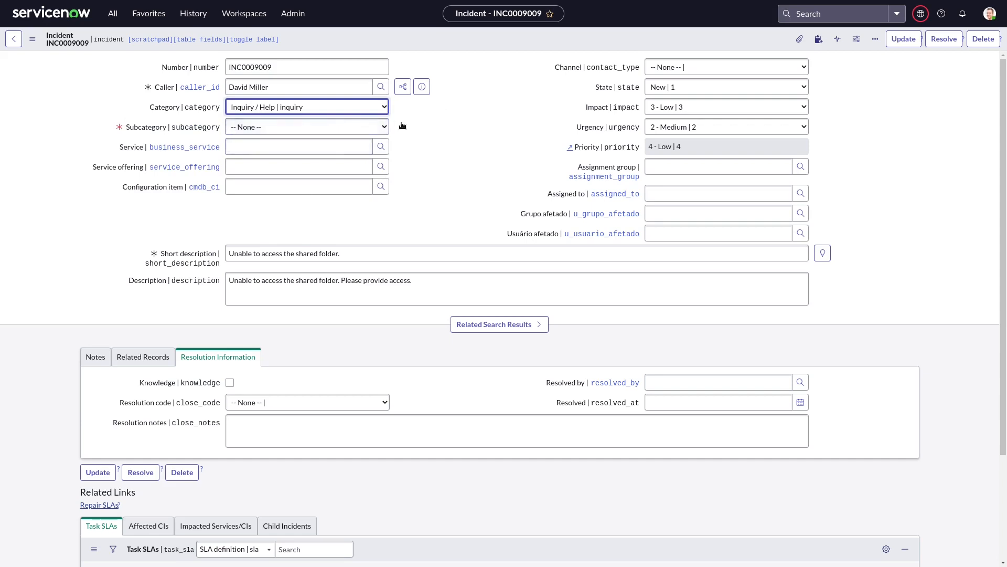
# - Test the Subcategory behaviour further by switching Category to None, Software, None, Network, and finally None
pyautogui.click(301, 110)
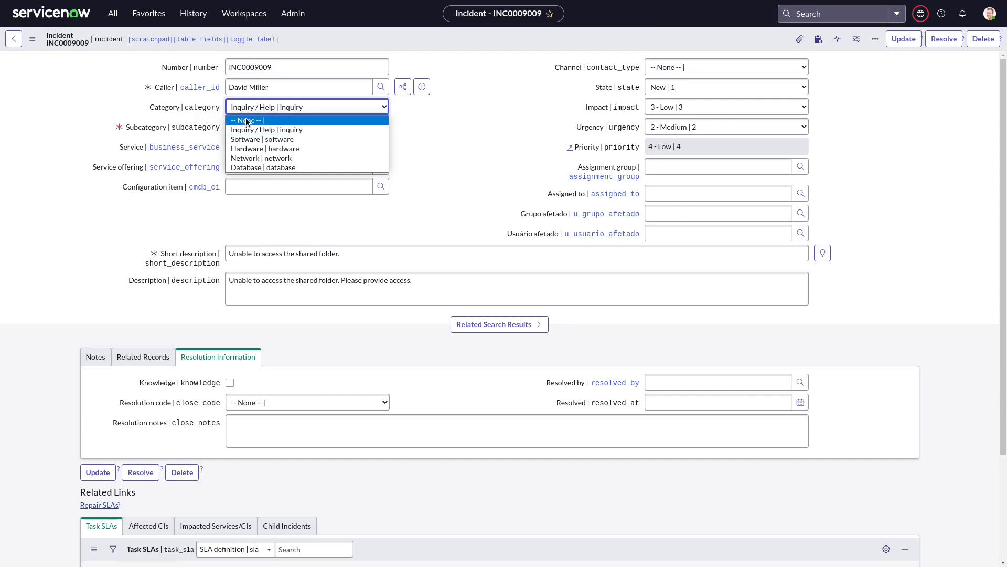
pyautogui.click(284, 121)
pyautogui.click(275, 110)
pyautogui.click(262, 138)
pyautogui.click(267, 109)
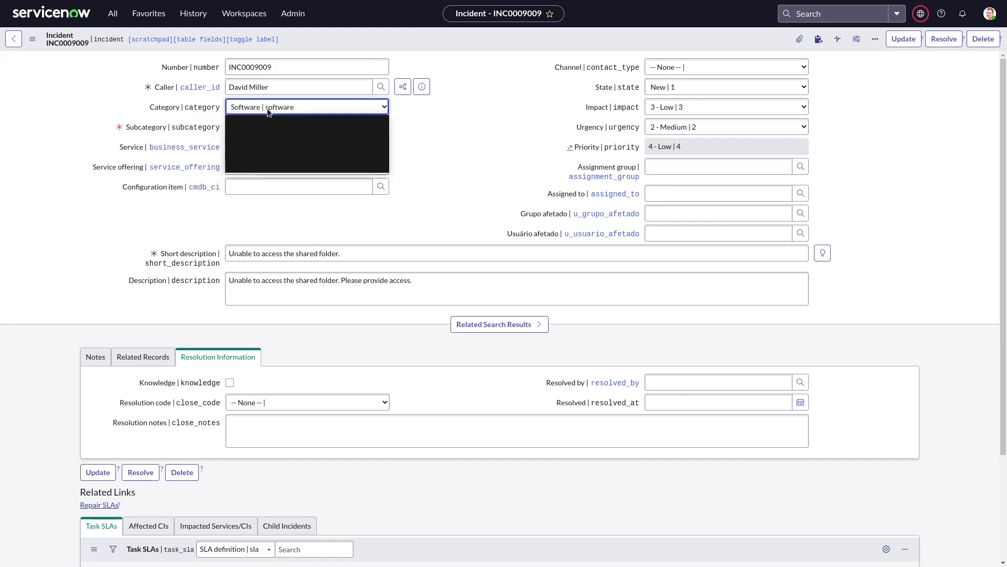
pyautogui.click(266, 120)
pyautogui.click(270, 107)
pyautogui.click(255, 158)
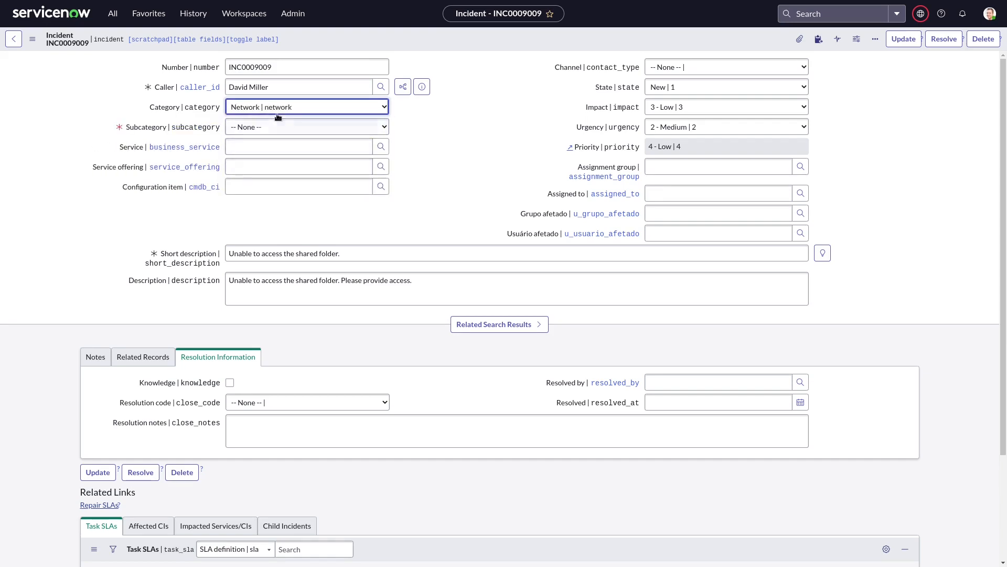
pyautogui.click(278, 108)
pyautogui.click(278, 120)
pyautogui.click(536, 108)
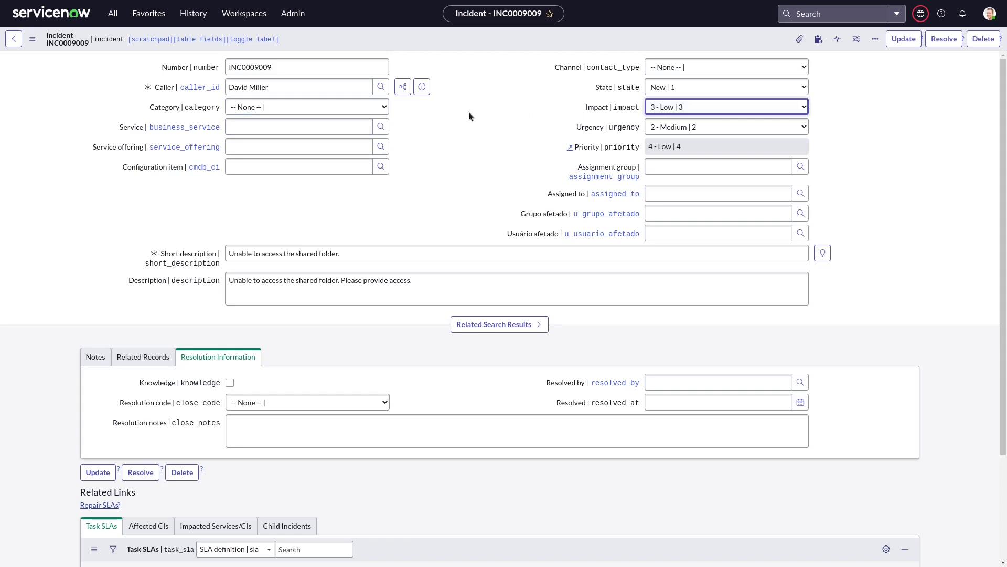